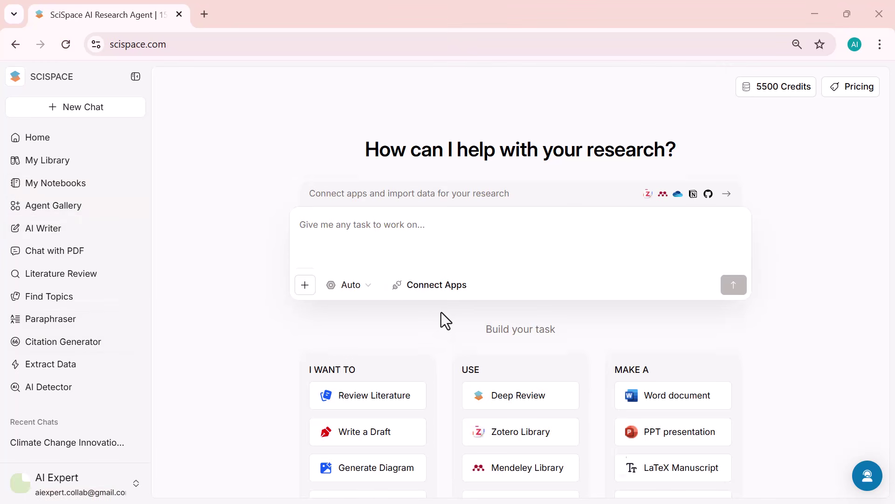
Step: Look through the home page's task builder columns and the Popular Tasks used by Researchers cards
{"action": "scroll", "coordinate": [441, 312], "scroll_direction": "down", "scroll_amount": 2}
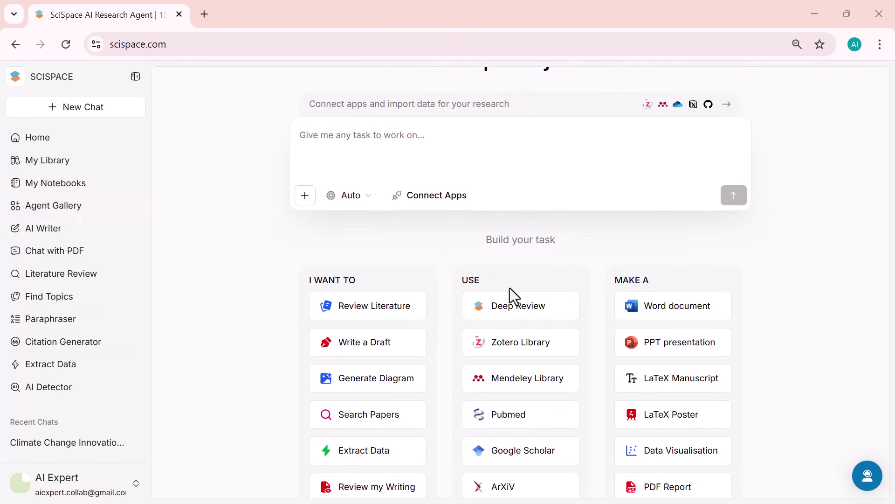
{"action": "scroll", "coordinate": [489, 305], "scroll_direction": "down", "scroll_amount": 2}
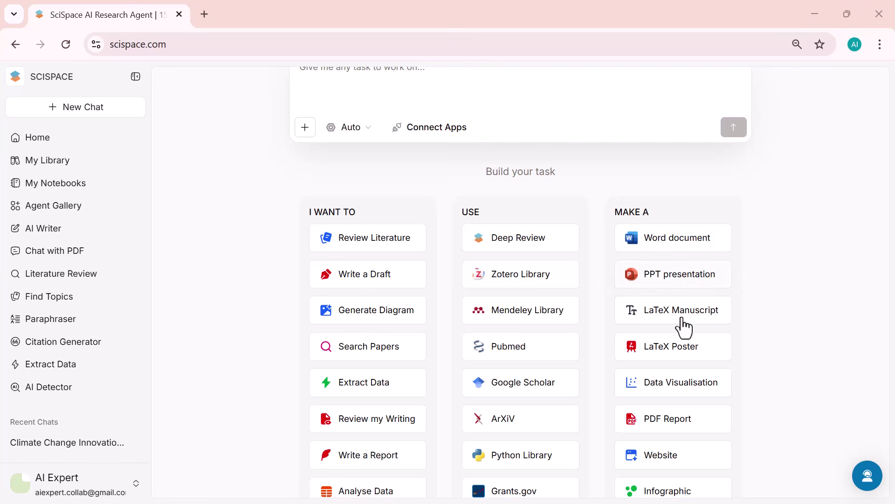
{"action": "scroll", "coordinate": [529, 376], "scroll_direction": "down", "scroll_amount": 1}
{"action": "scroll", "coordinate": [529, 375], "scroll_direction": "down", "scroll_amount": 1}
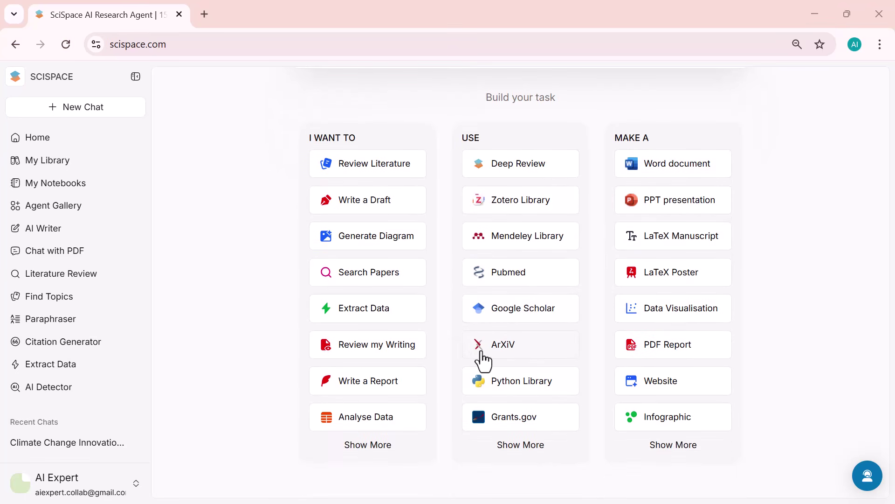
{"action": "scroll", "coordinate": [483, 359], "scroll_direction": "down", "scroll_amount": 1}
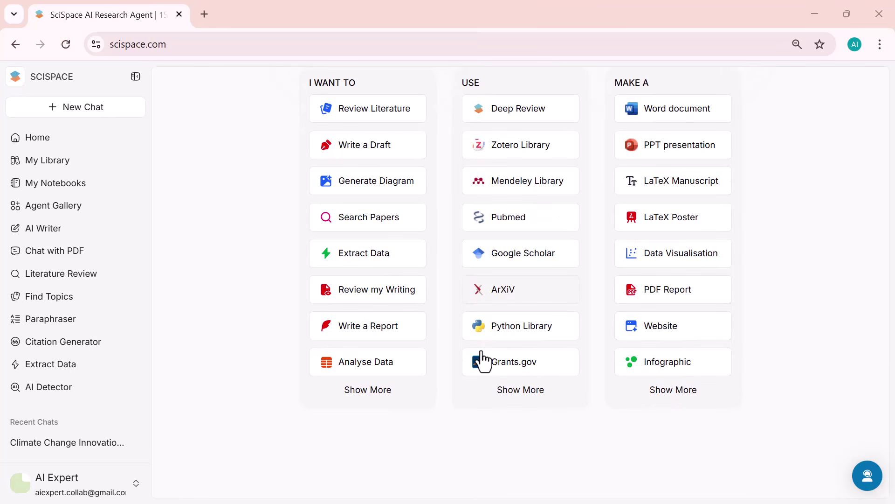
{"action": "scroll", "coordinate": [483, 361], "scroll_direction": "down", "scroll_amount": 2}
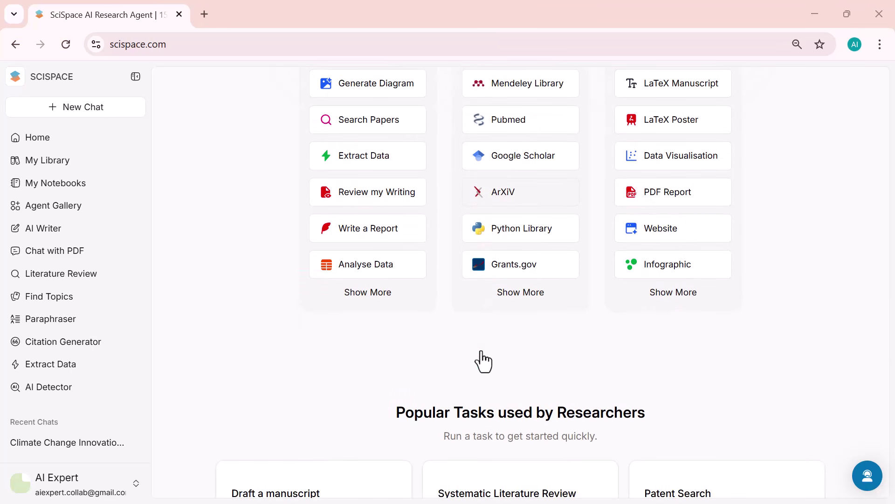
{"action": "scroll", "coordinate": [483, 361], "scroll_direction": "down", "scroll_amount": 1}
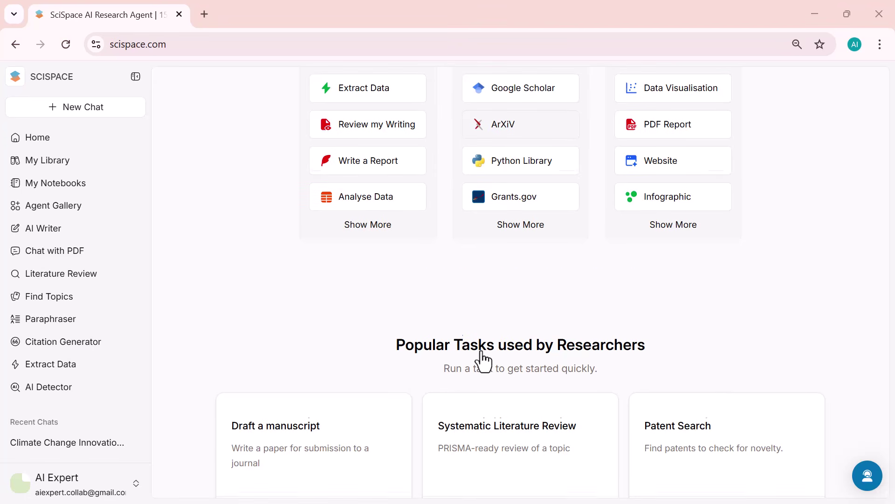
{"action": "scroll", "coordinate": [483, 360], "scroll_direction": "down", "scroll_amount": 1}
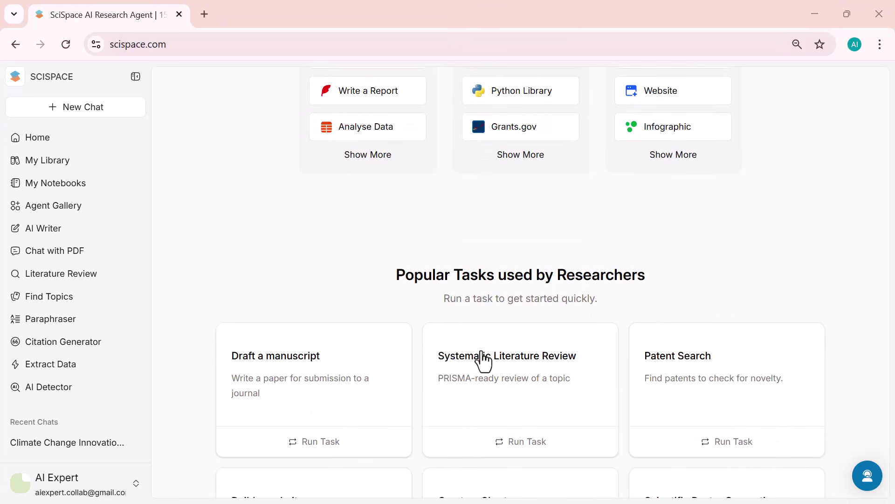
{"action": "scroll", "coordinate": [483, 360], "scroll_direction": "down", "scroll_amount": 2}
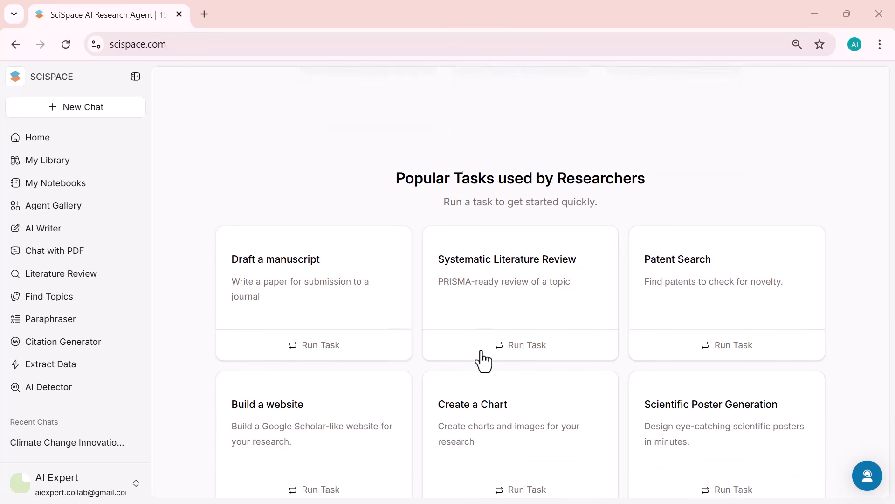
{"action": "scroll", "coordinate": [484, 361], "scroll_direction": "down", "scroll_amount": 3}
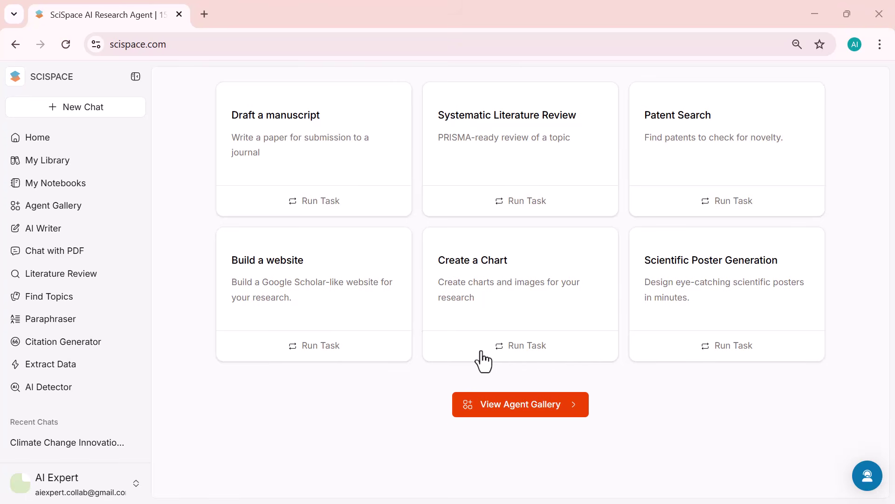
{"action": "scroll", "coordinate": [483, 360], "scroll_direction": "up", "scroll_amount": 1}
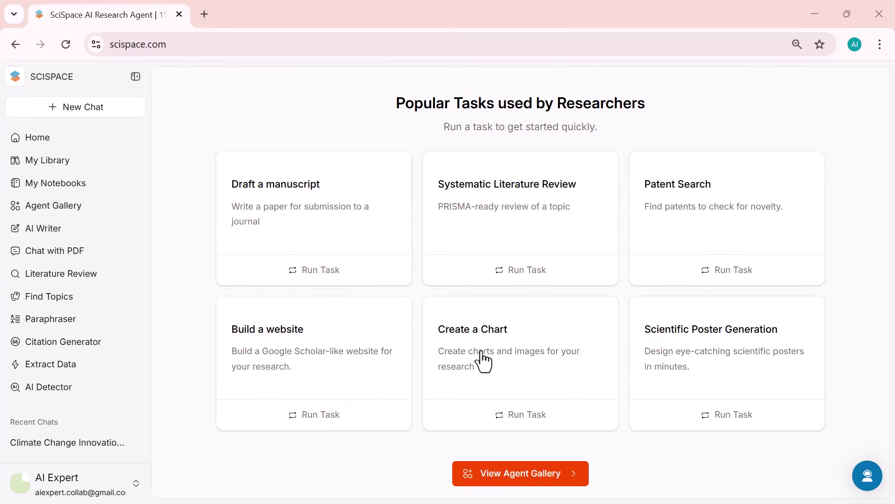
{"action": "scroll", "coordinate": [483, 360], "scroll_direction": "up", "scroll_amount": 1}
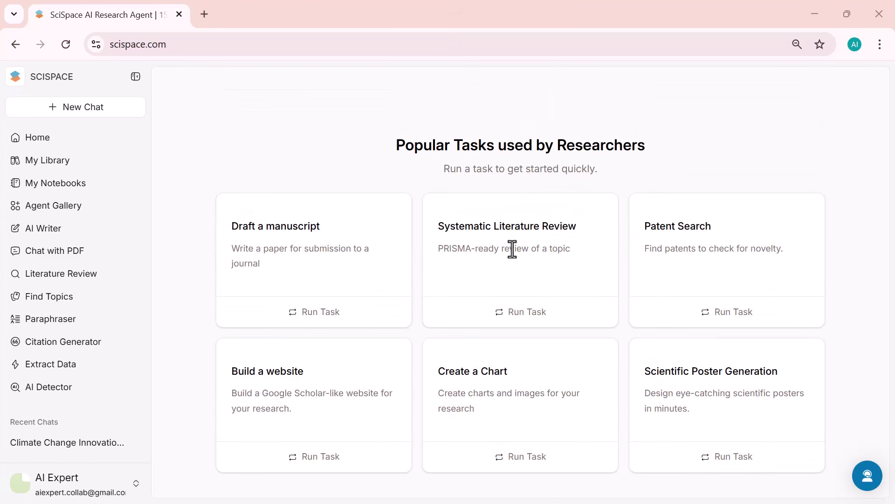
{"action": "scroll", "coordinate": [513, 248], "scroll_direction": "up", "scroll_amount": 9}
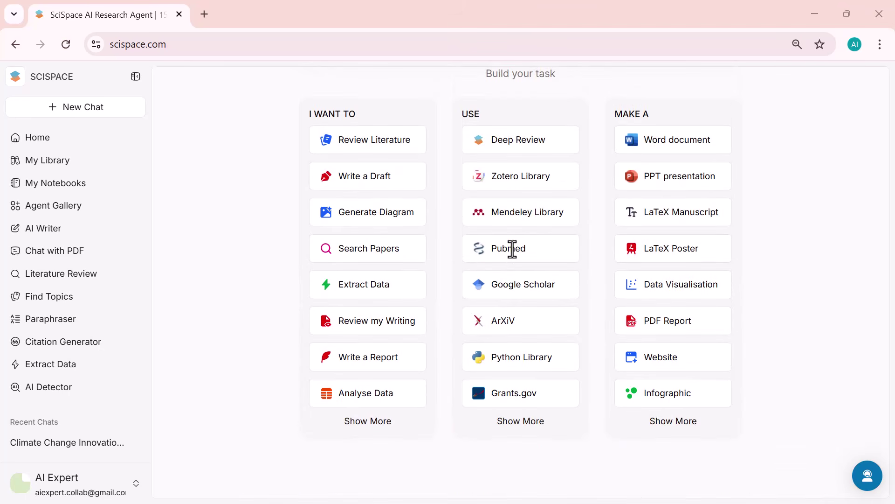
{"action": "scroll", "coordinate": [513, 249], "scroll_direction": "up", "scroll_amount": 5}
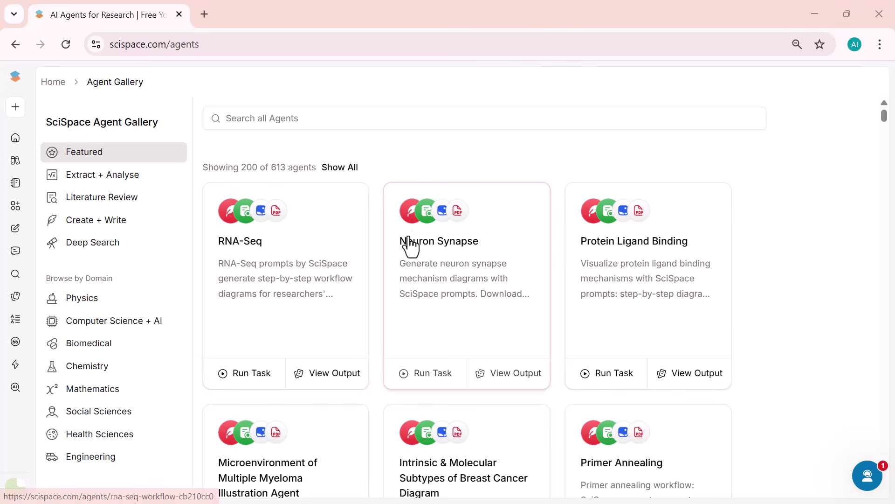
Step: Browse the featured agents and the domain categories in the Agent Gallery
{"action": "scroll", "coordinate": [397, 251], "scroll_direction": "down", "scroll_amount": 4}
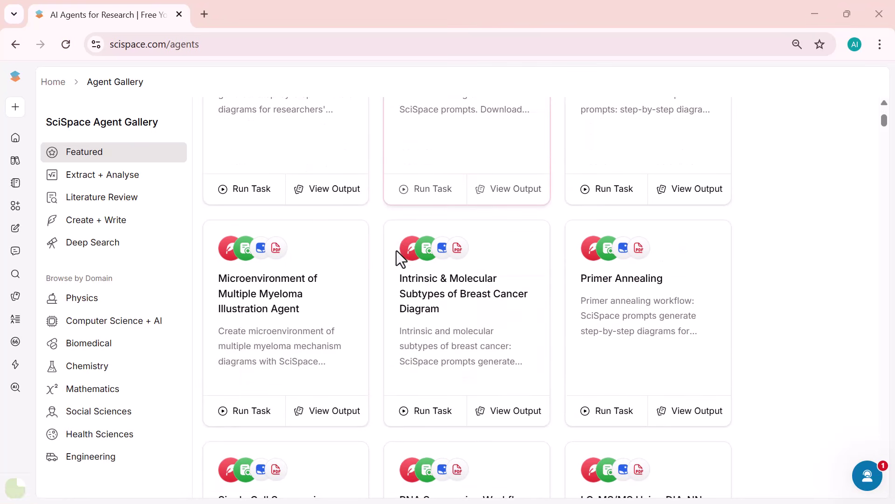
{"action": "scroll", "coordinate": [400, 259], "scroll_direction": "down", "scroll_amount": 3}
{"action": "scroll", "coordinate": [397, 250], "scroll_direction": "down", "scroll_amount": 12}
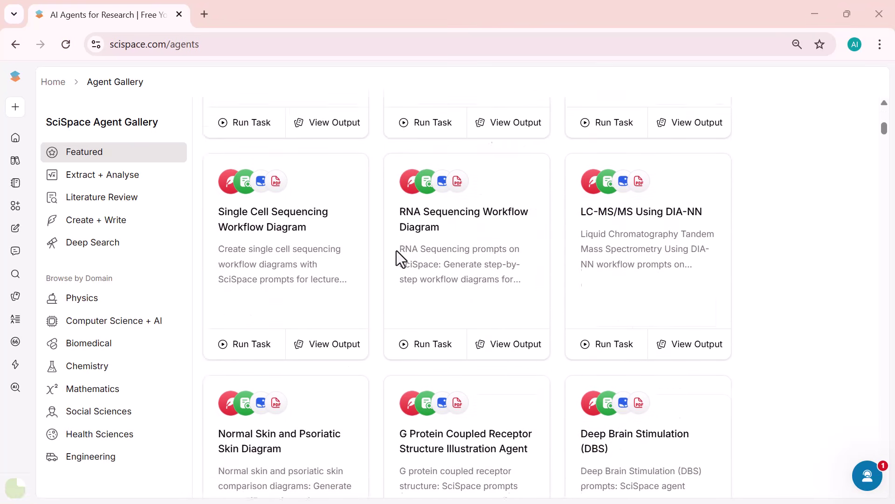
{"action": "scroll", "coordinate": [397, 251], "scroll_direction": "down", "scroll_amount": 9}
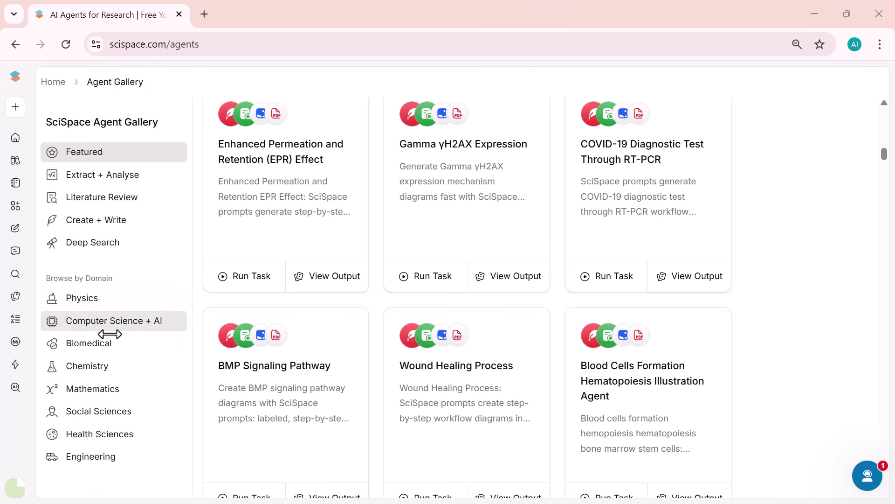
{"action": "scroll", "coordinate": [84, 342], "scroll_direction": "up", "scroll_amount": 3}
{"action": "scroll", "coordinate": [84, 342], "scroll_direction": "down", "scroll_amount": 3}
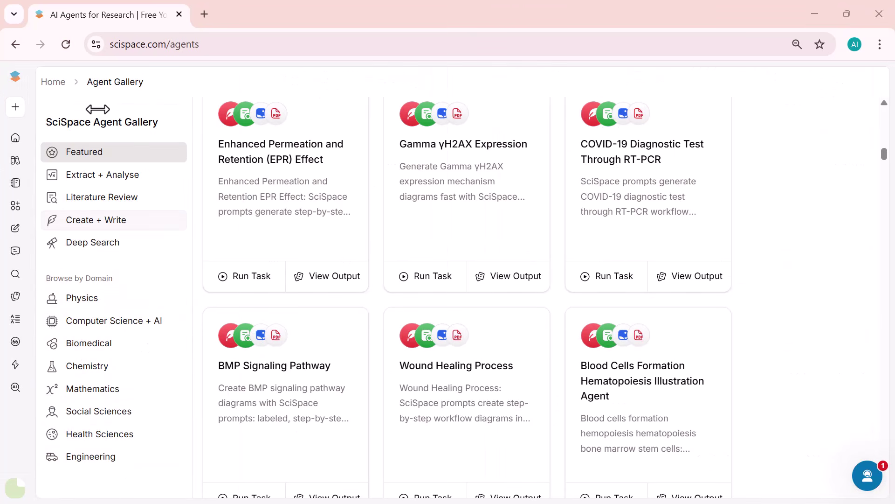
Step: Run a Literature Review search for "Find recent (2023–2026) research papers on AI-driven biomedical literature reviews and highlight key research gaps."
{"action": "left_click", "coordinate": [55, 83]}
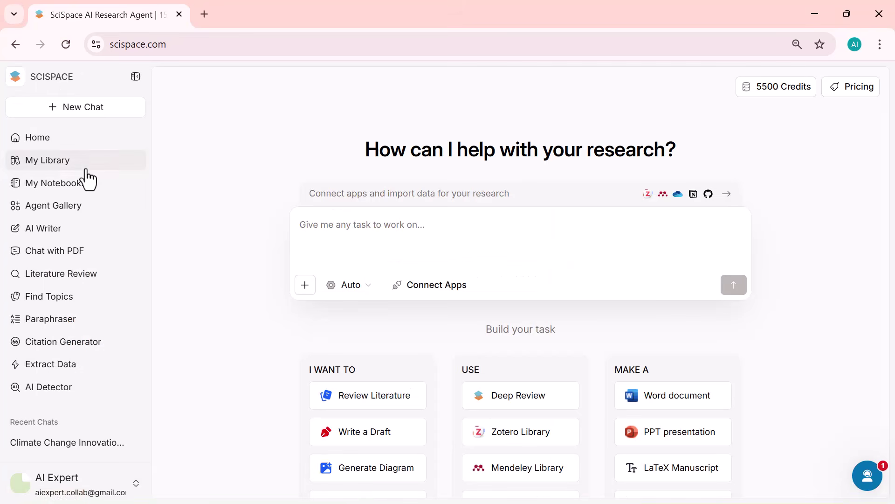
{"action": "left_click", "coordinate": [82, 275]}
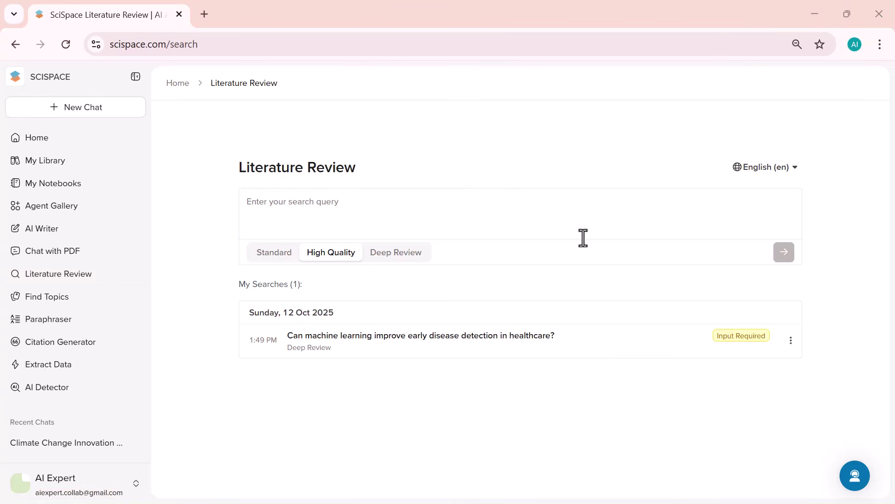
{"action": "left_click", "coordinate": [468, 207]}
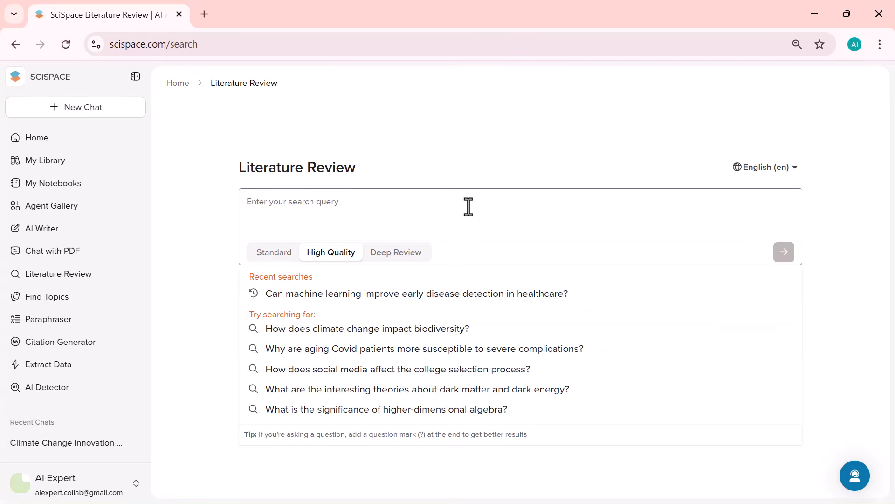
{"action": "type", "text": "Find recent (2023–2026) research papers on AI-driven biomedical literature reviews and highlight key research gaps."}
{"action": "key", "text": "Return"}
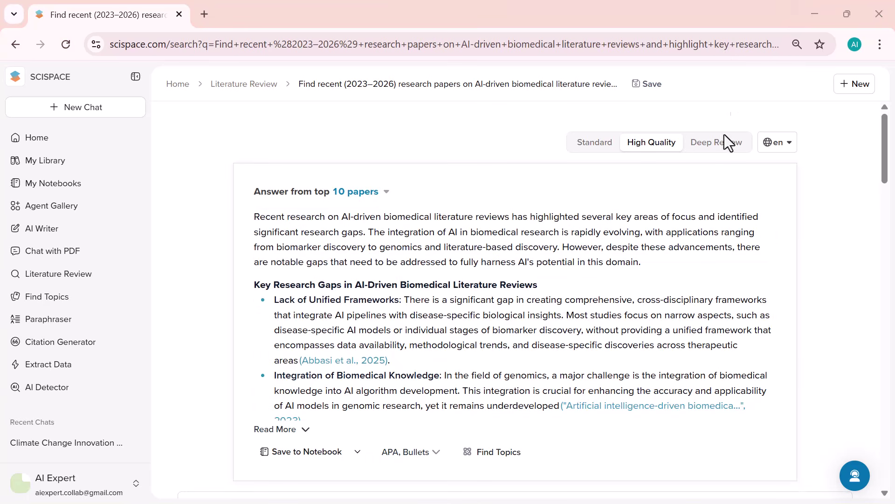
Step: Examine the summarized answer, the papers table with its Insights column, and the PDF retrieval options of the second paper
{"action": "scroll", "coordinate": [550, 275], "scroll_direction": "down", "scroll_amount": 3}
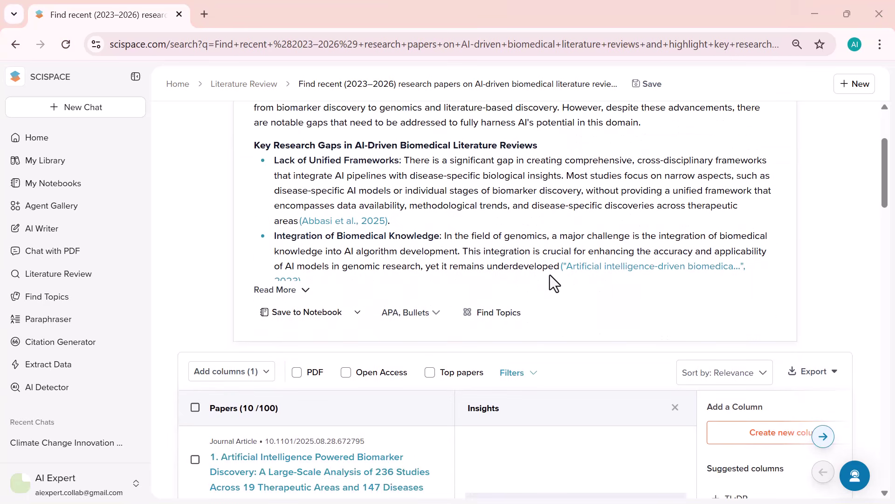
{"action": "scroll", "coordinate": [455, 242], "scroll_direction": "down", "scroll_amount": 3}
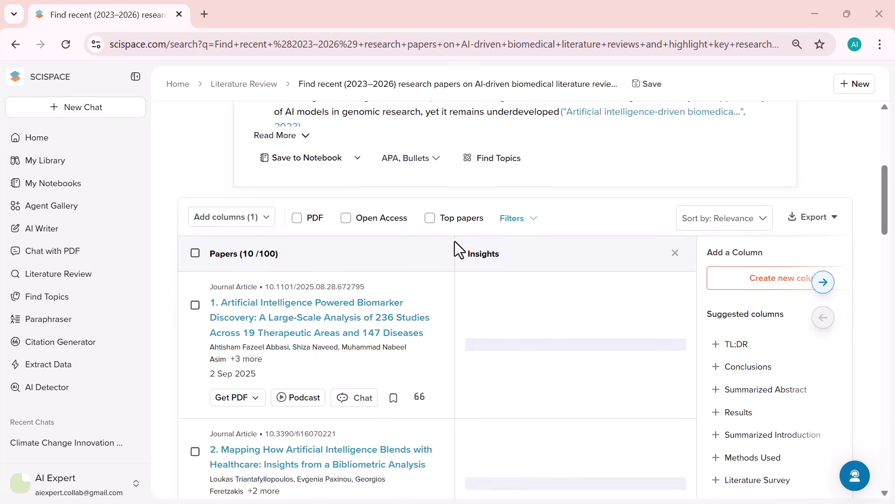
{"action": "scroll", "coordinate": [455, 241], "scroll_direction": "down", "scroll_amount": 2}
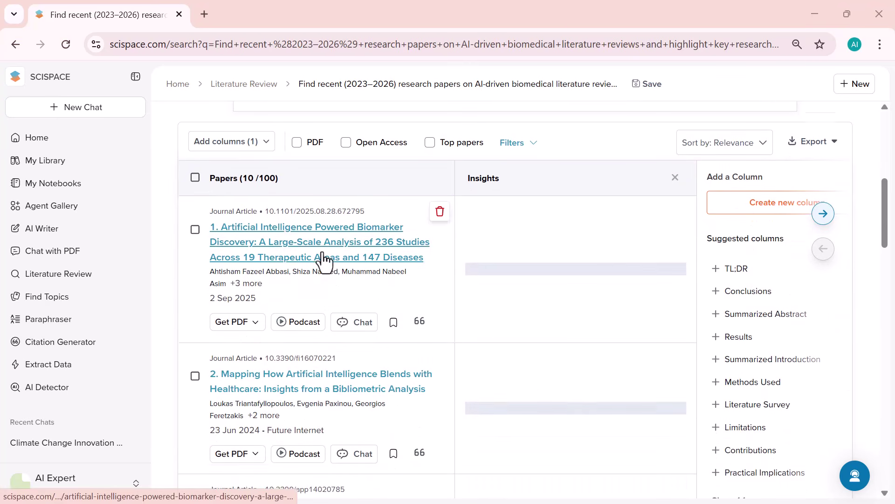
{"action": "scroll", "coordinate": [322, 259], "scroll_direction": "down", "scroll_amount": 3}
{"action": "scroll", "coordinate": [554, 340], "scroll_direction": "down", "scroll_amount": 5}
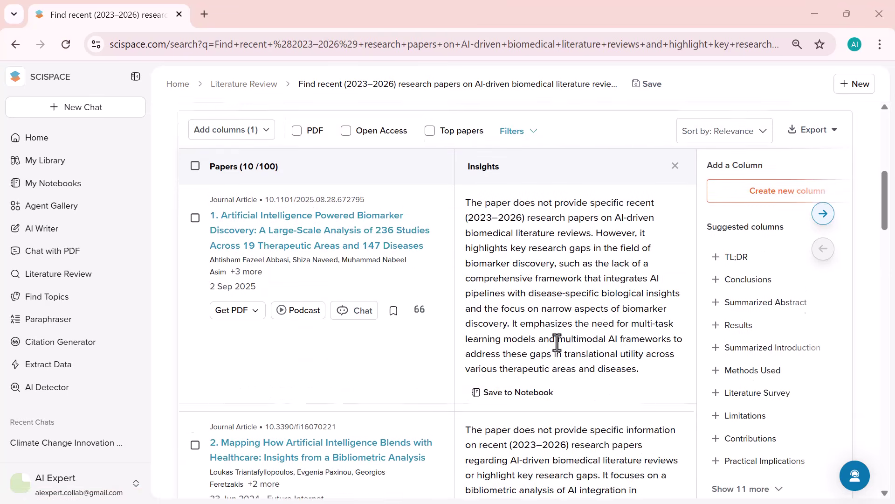
{"action": "left_click", "coordinate": [250, 287]}
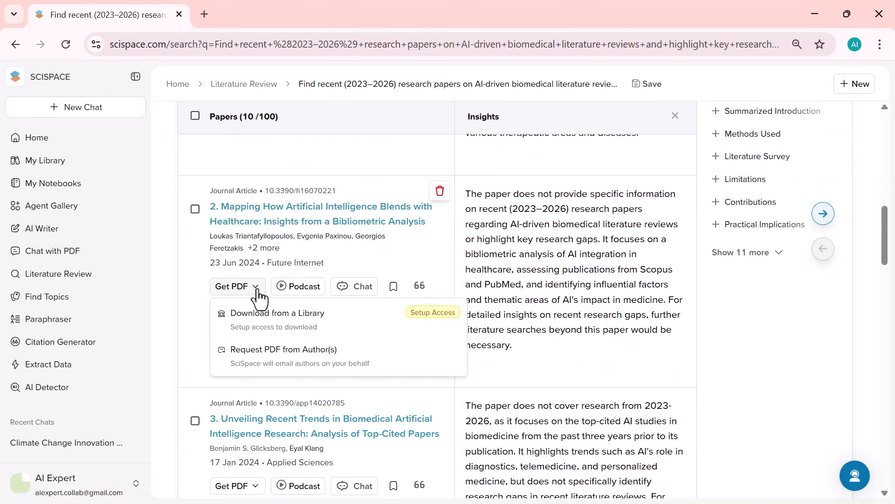
{"action": "scroll", "coordinate": [326, 424], "scroll_direction": "down", "scroll_amount": 5}
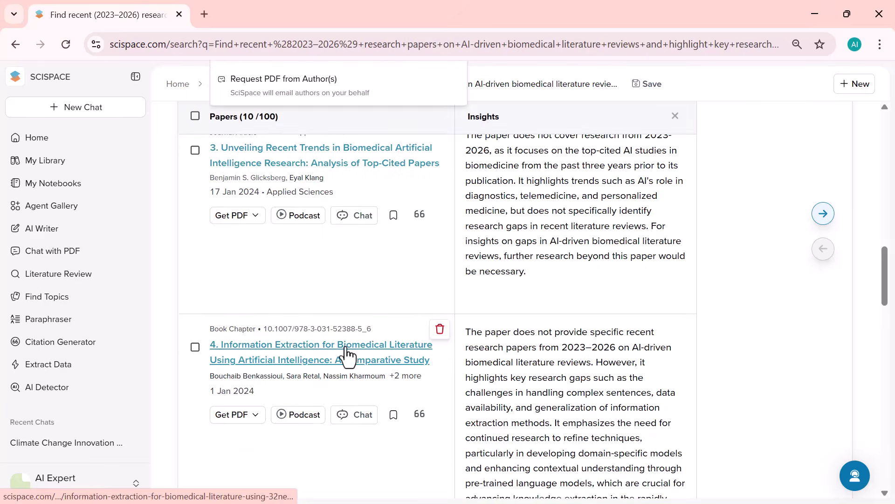
Step: Open the paper "Information Extraction for Biomedical Literature Using Artificial Intelligence: A Comparative Study" and examine its summary, AI agent tasks and references
{"action": "left_click", "coordinate": [347, 358]}
{"action": "scroll", "coordinate": [348, 358], "scroll_direction": "down", "scroll_amount": 4}
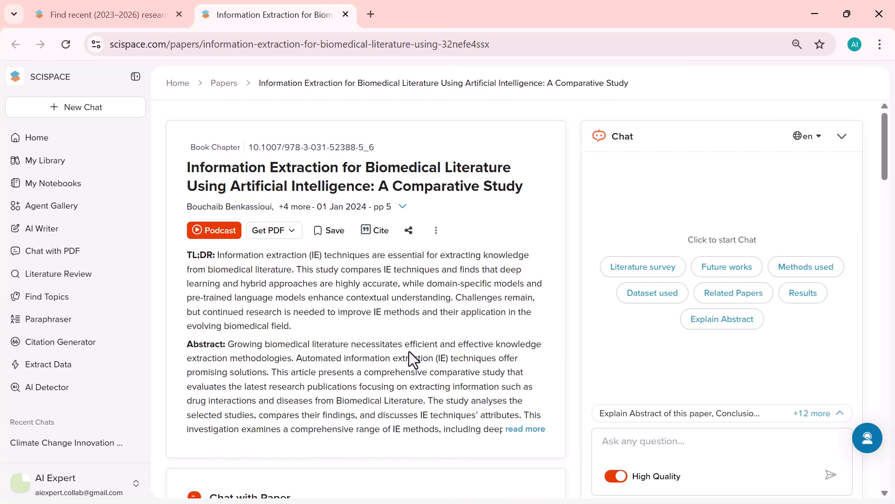
{"action": "scroll", "coordinate": [432, 362], "scroll_direction": "down", "scroll_amount": 5}
{"action": "scroll", "coordinate": [432, 362], "scroll_direction": "down", "scroll_amount": 8}
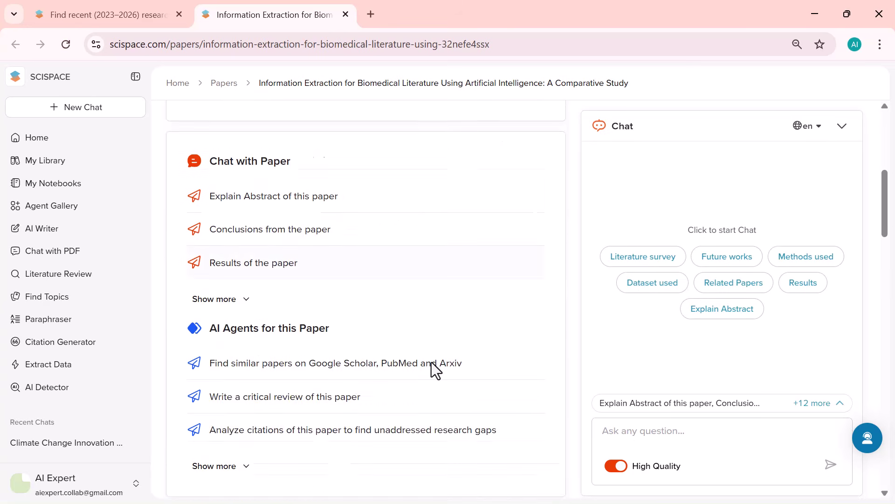
{"action": "scroll", "coordinate": [432, 362], "scroll_direction": "down", "scroll_amount": 10}
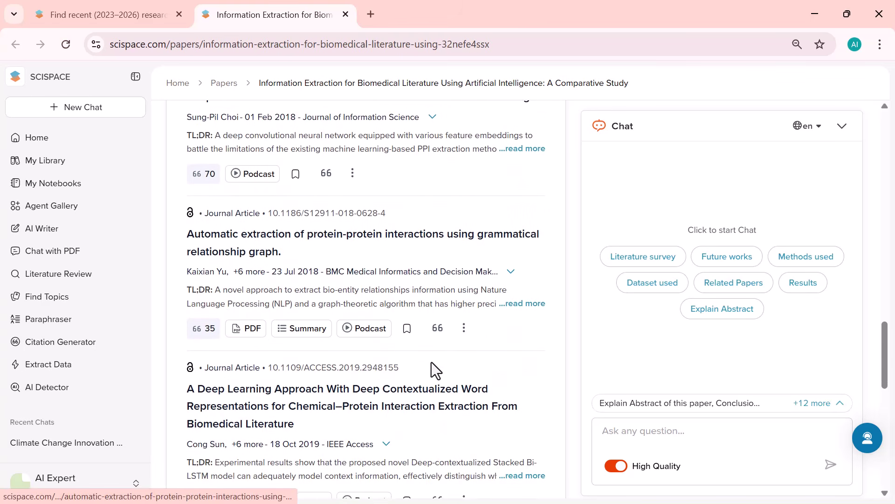
{"action": "scroll", "coordinate": [432, 362], "scroll_direction": "down", "scroll_amount": 6}
{"action": "key", "text": "Home"}
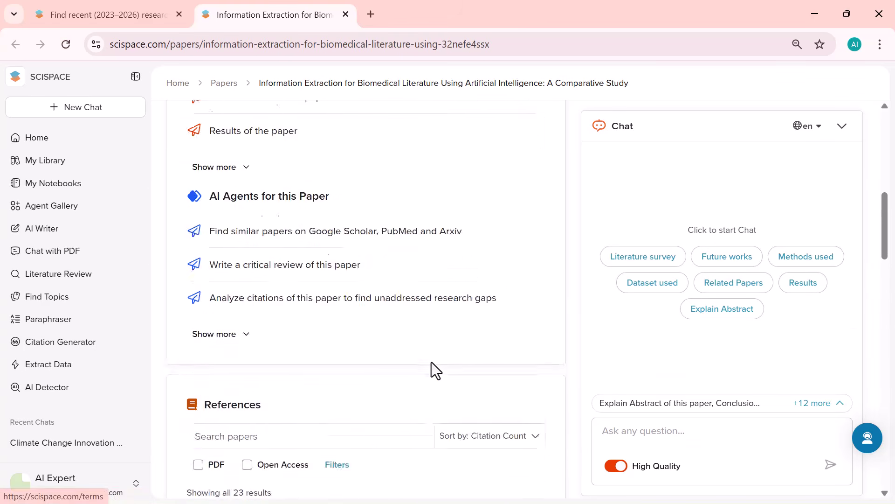
Step: Return to the literature review results and browse the remaining papers in the table
{"action": "left_click", "coordinate": [118, 7]}
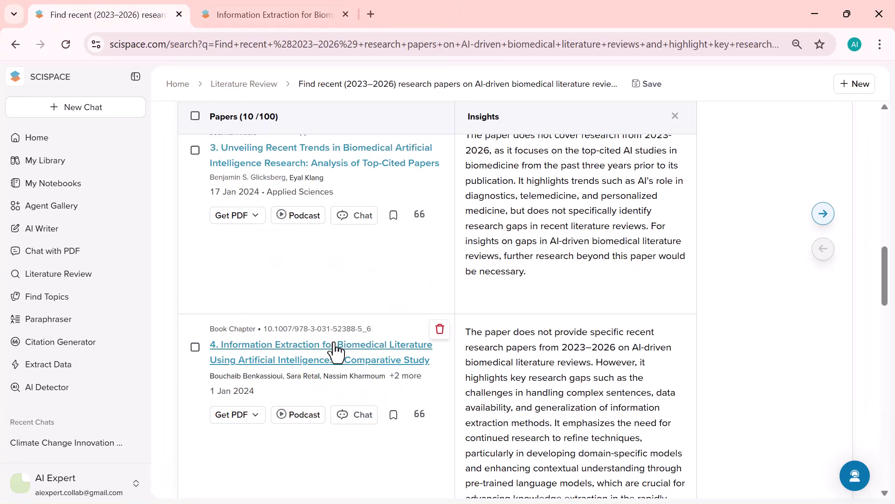
{"action": "scroll", "coordinate": [334, 350], "scroll_direction": "down", "scroll_amount": 10}
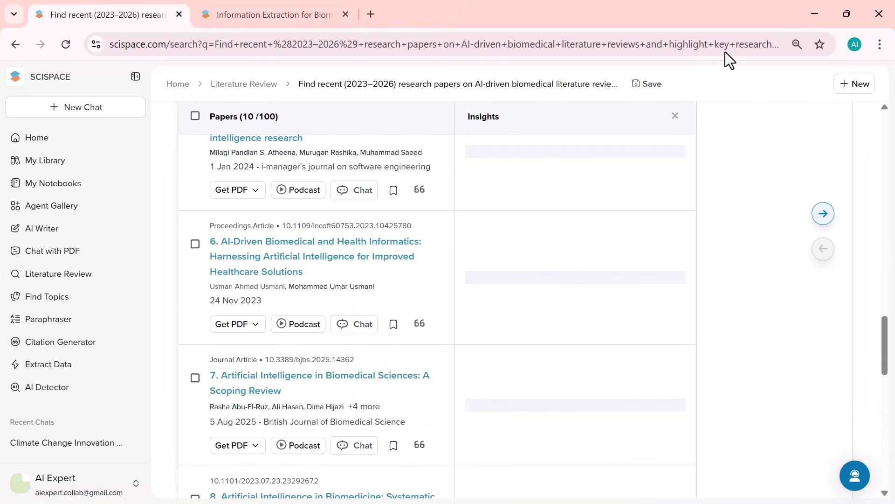
{"action": "scroll", "coordinate": [401, 331], "scroll_direction": "down", "scroll_amount": 3}
{"action": "scroll", "coordinate": [401, 332], "scroll_direction": "down", "scroll_amount": 10}
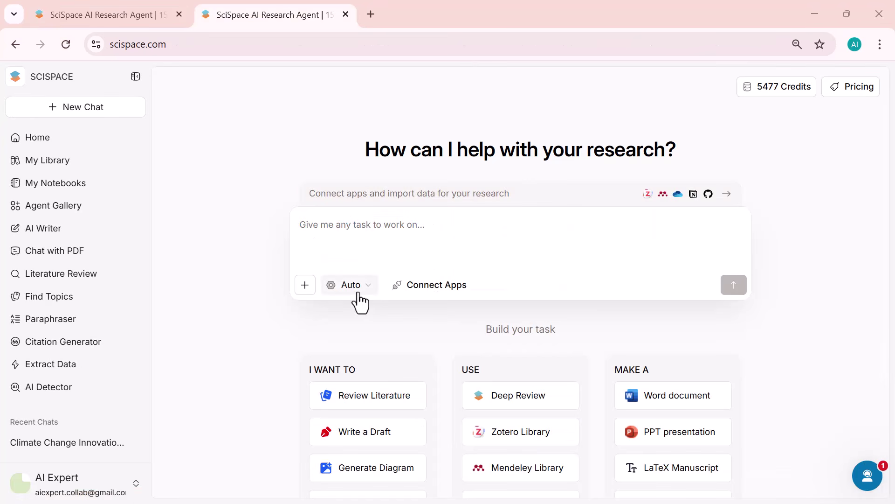
Step: Run a Biomedical agent task with the prompt "Topic: COVID-19, Cancer biomarkers, Drug discovery, Diabetes research"
{"action": "left_click", "coordinate": [354, 285]}
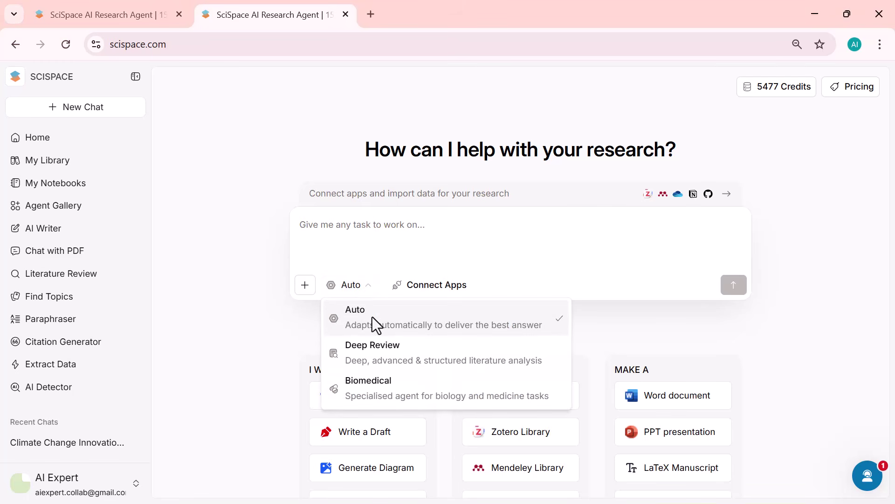
{"action": "left_click", "coordinate": [377, 396]}
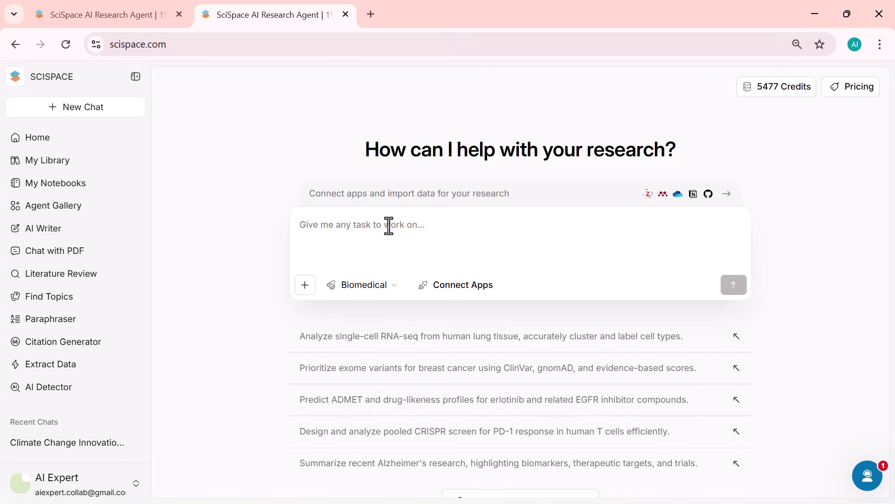
{"action": "type", "text": "Topic: COVID-19, Cancer biomarkers, Drug discovery, Diabetes research"}
{"action": "key", "text": "Return"}
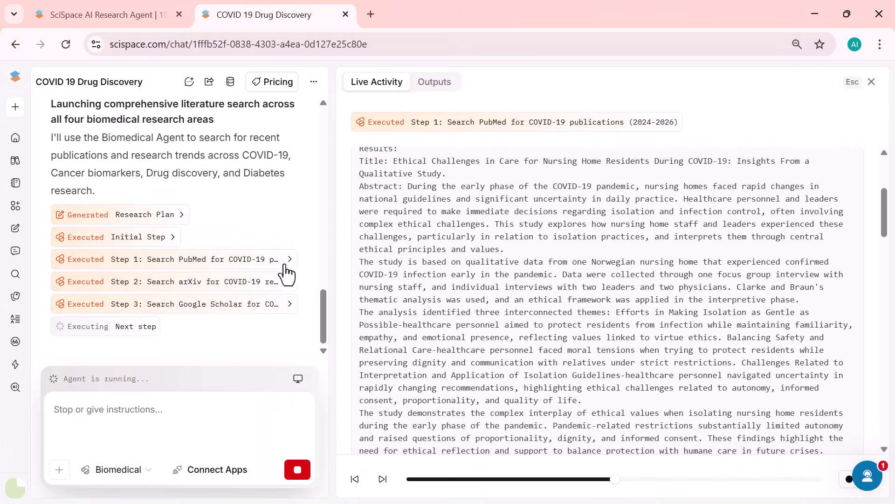
Step: Examine the agent's executed Step 3, the Google Scholar search for COVID-19 key findings
{"action": "left_click", "coordinate": [270, 307]}
{"action": "scroll", "coordinate": [479, 353], "scroll_direction": "down", "scroll_amount": 5}
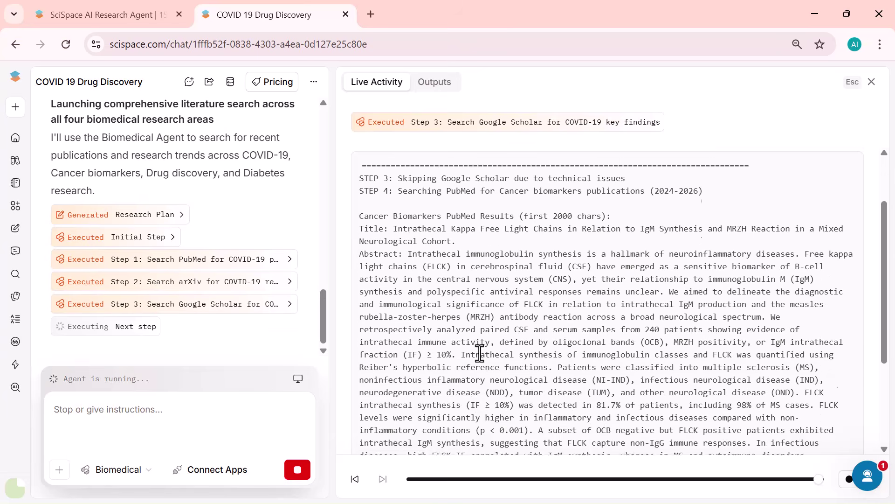
{"action": "scroll", "coordinate": [479, 353], "scroll_direction": "up", "scroll_amount": 5}
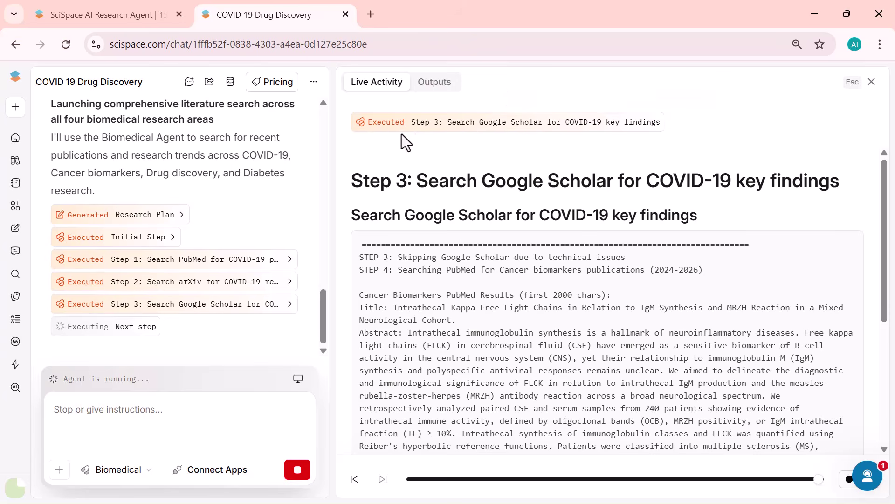
Step: Browse the task's output files in the biomedical_agent_steps folder, reading the step 3 Google Scholar file and opening the step 2 file
{"action": "left_click", "coordinate": [424, 80]}
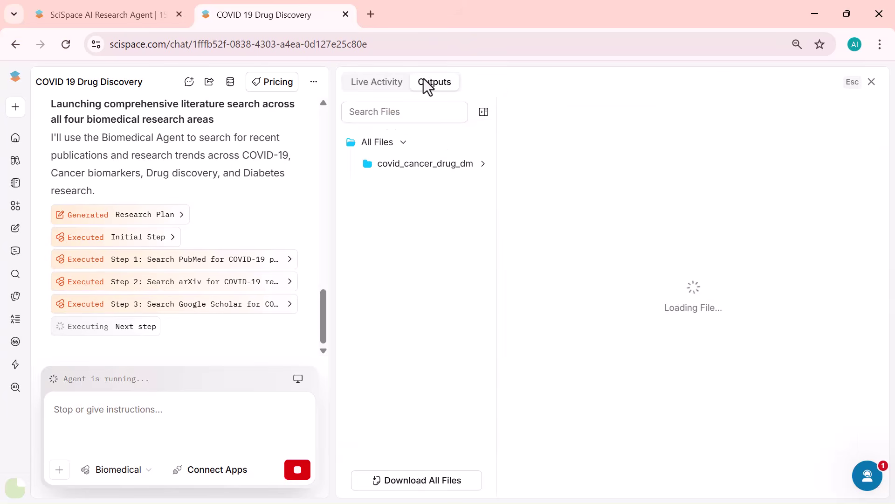
{"action": "left_click", "coordinate": [473, 173]}
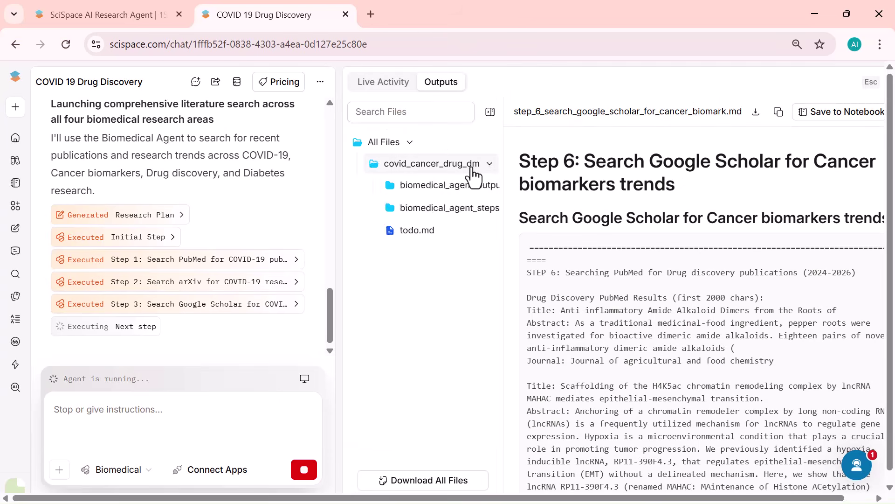
{"action": "left_click", "coordinate": [467, 211]}
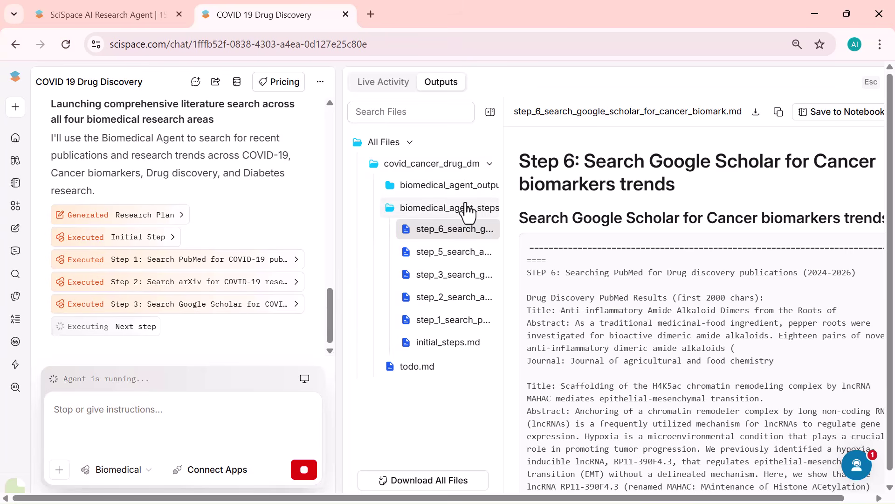
{"action": "left_click", "coordinate": [460, 279]}
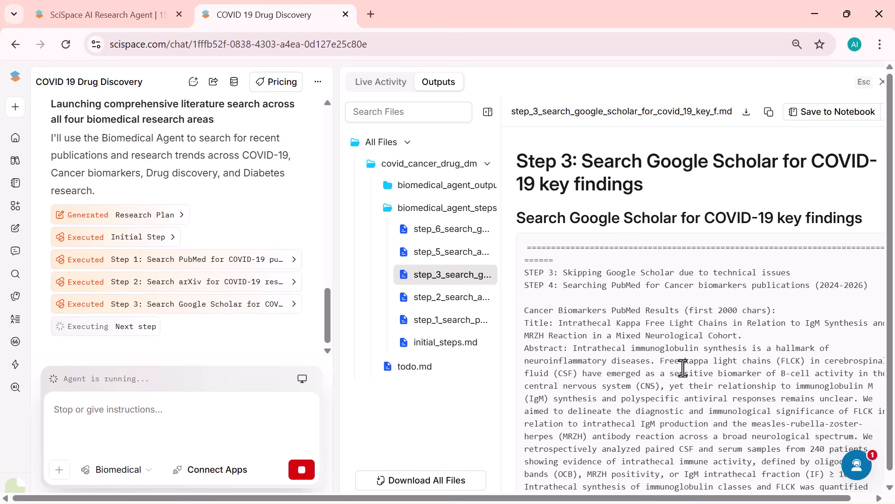
{"action": "scroll", "coordinate": [681, 370], "scroll_direction": "down", "scroll_amount": 6}
{"action": "scroll", "coordinate": [682, 370], "scroll_direction": "right", "scroll_amount": 1}
{"action": "scroll", "coordinate": [683, 369], "scroll_direction": "up", "scroll_amount": 6}
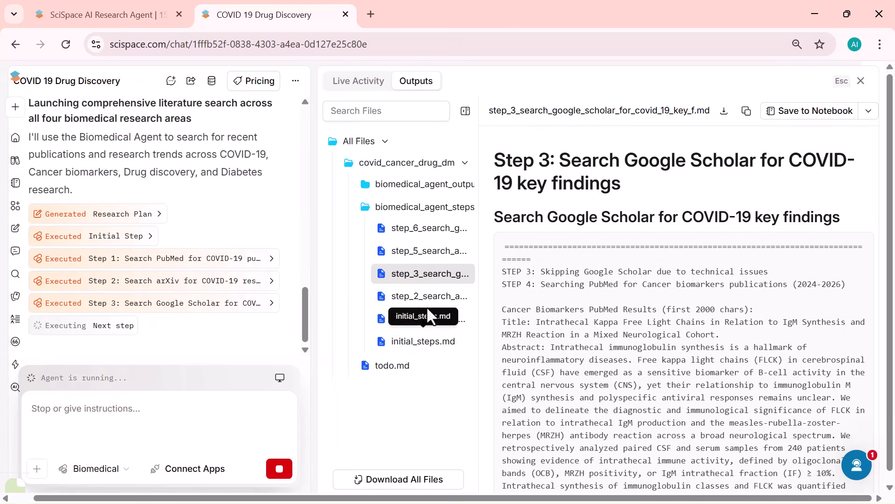
{"action": "left_click", "coordinate": [424, 302]}
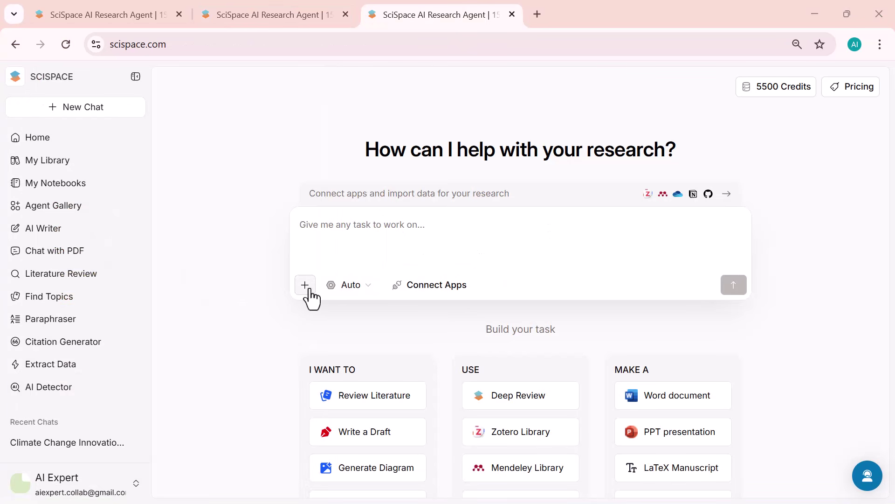
Step: In a new task, upload the three SciSpace prompt PDFs and submit "Summarize key findings and limitations across these papers."
{"action": "left_click", "coordinate": [305, 285]}
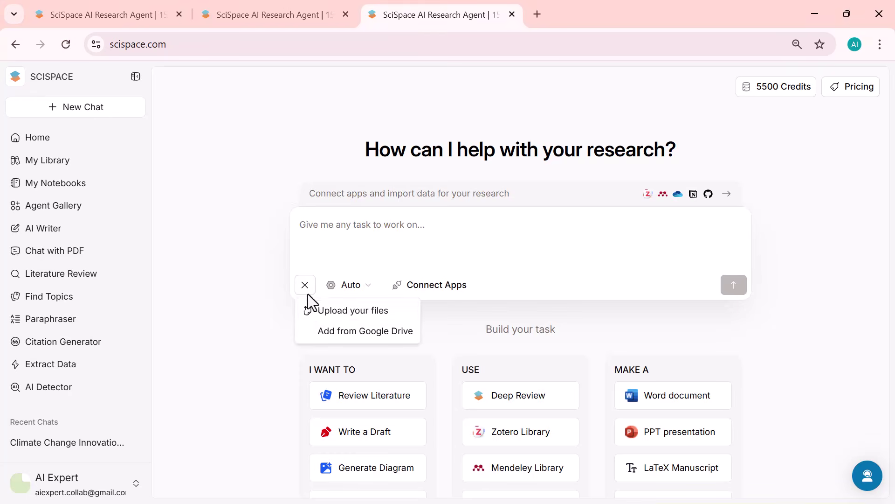
{"action": "left_click", "coordinate": [336, 311]}
{"action": "left_click", "coordinate": [174, 150]}
{"action": "left_click", "coordinate": [426, 149], "text": "shift"}
{"action": "left_click", "coordinate": [776, 477]}
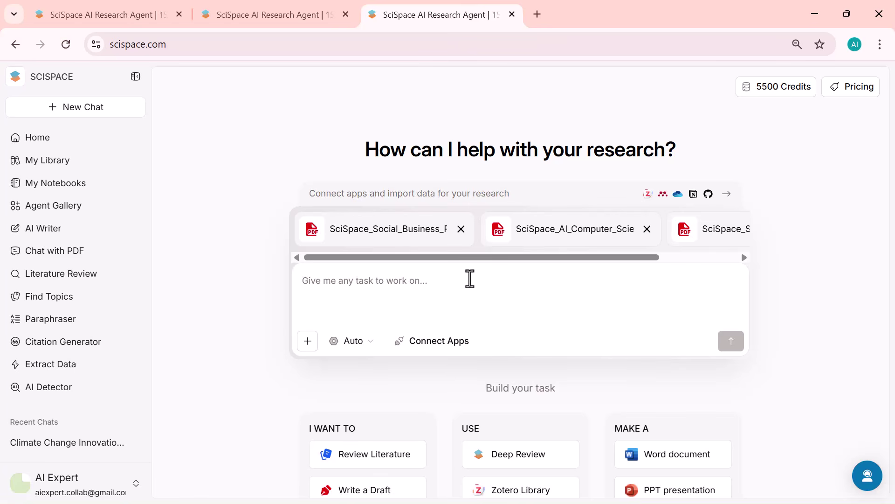
{"action": "type", "text": "Summarize key findings and limitations across these papers."}
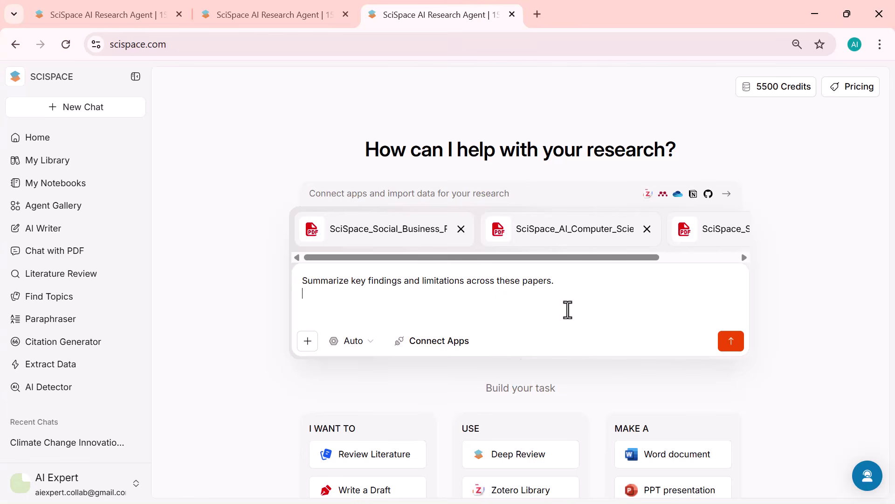
{"action": "key", "text": "Return"}
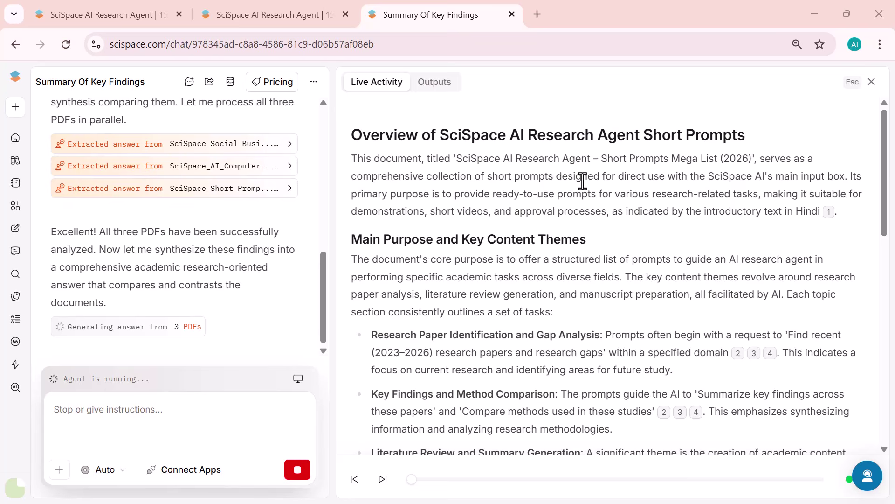
Step: Examine the answer extracted from the short prompts PDF and the generated synthesis in the chat
{"action": "scroll", "coordinate": [582, 252], "scroll_direction": "down", "scroll_amount": 3}
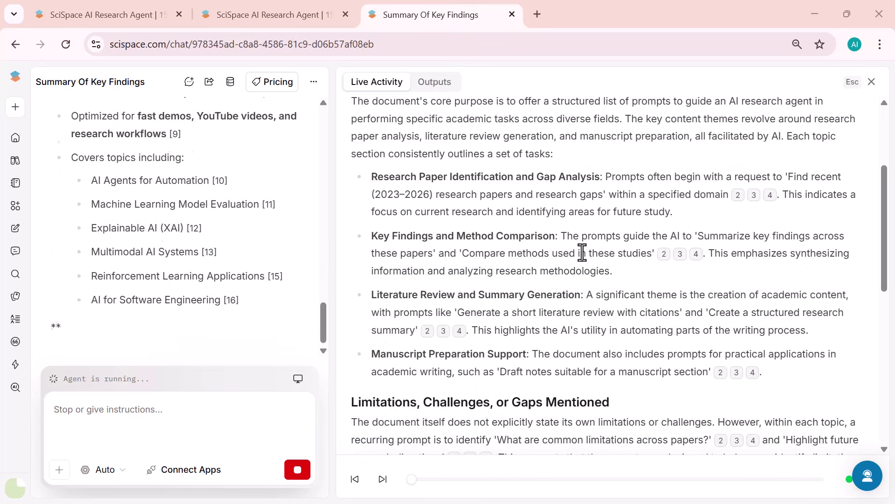
{"action": "scroll", "coordinate": [583, 252], "scroll_direction": "down", "scroll_amount": 9}
{"action": "scroll", "coordinate": [583, 252], "scroll_direction": "up", "scroll_amount": 11}
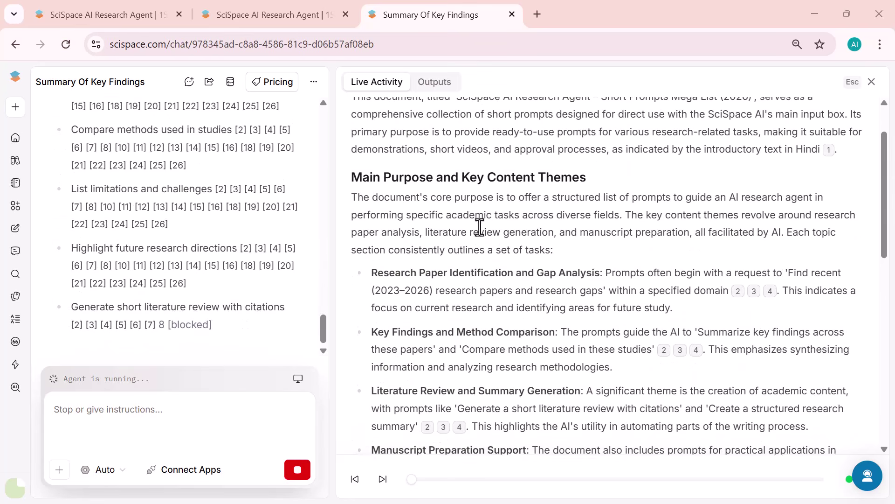
{"action": "scroll", "coordinate": [264, 175], "scroll_direction": "up", "scroll_amount": 5}
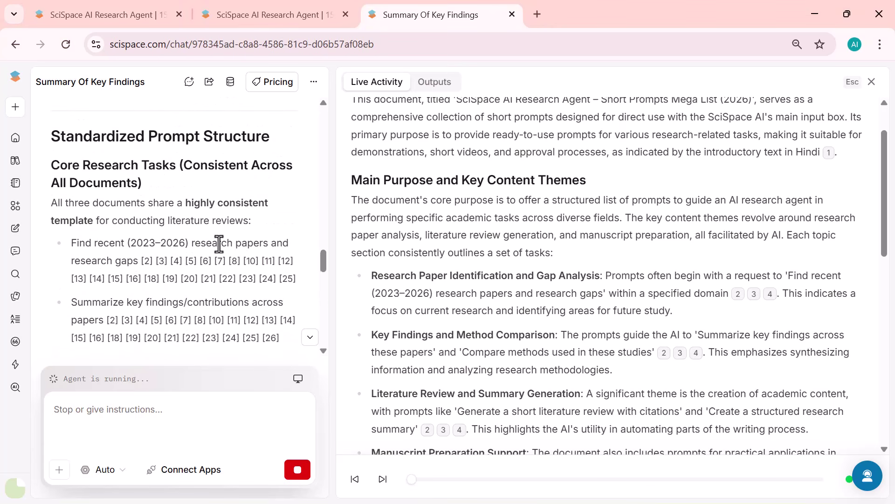
{"action": "scroll", "coordinate": [200, 294], "scroll_direction": "down", "scroll_amount": 15}
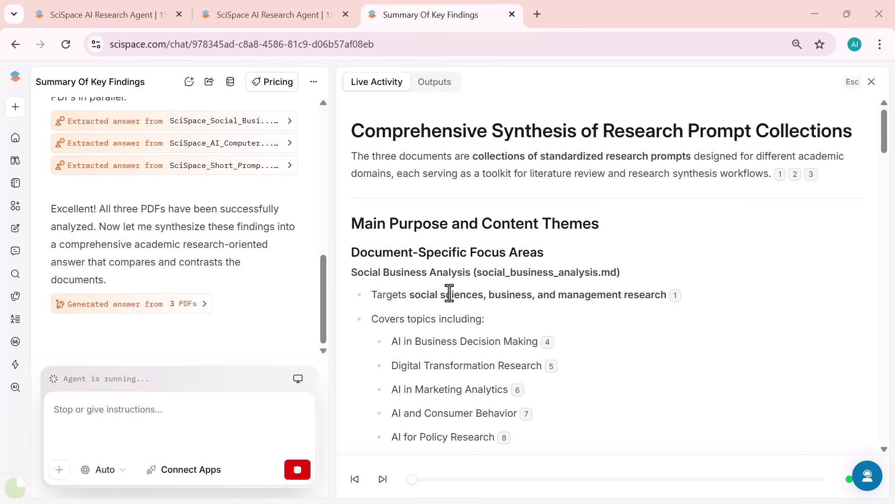
Step: Review the comprehensive synthesis of the three PDFs, the attached files and the suggested follow-up tasks in the chat
{"action": "scroll", "coordinate": [381, 340], "scroll_direction": "down", "scroll_amount": 3}
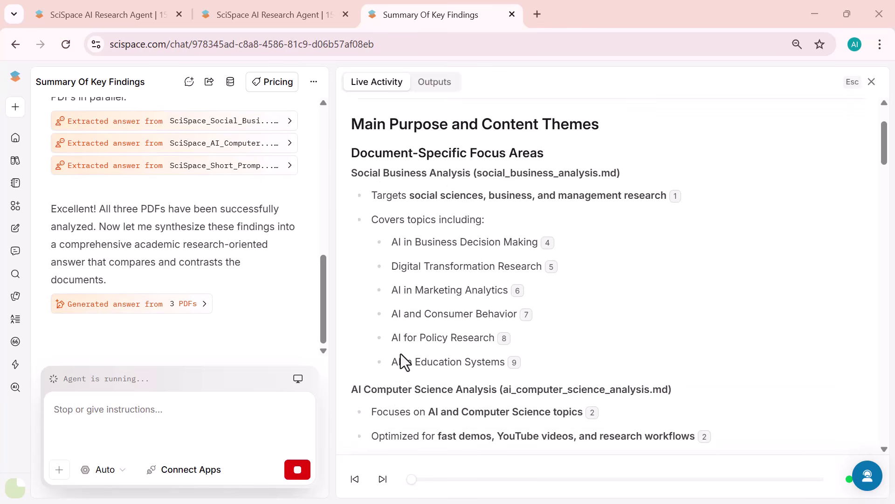
{"action": "scroll", "coordinate": [229, 186], "scroll_direction": "up", "scroll_amount": 5}
{"action": "scroll", "coordinate": [231, 182], "scroll_direction": "up", "scroll_amount": 2}
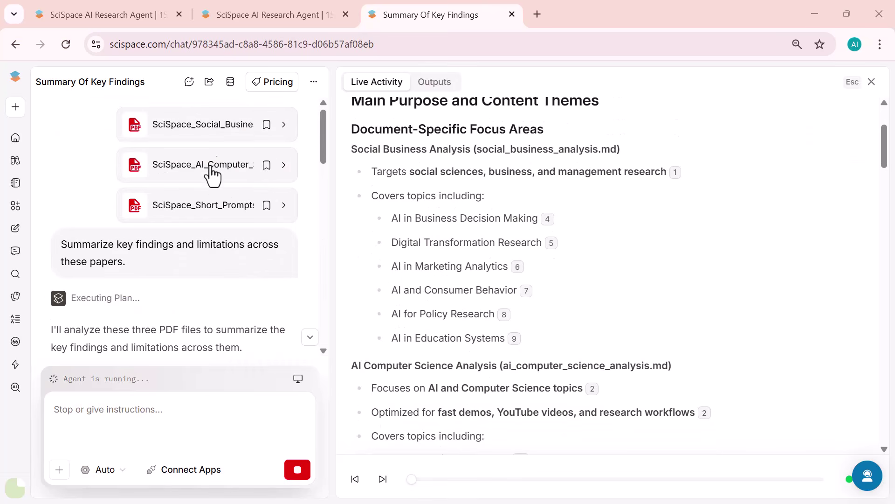
{"action": "scroll", "coordinate": [202, 182], "scroll_direction": "down", "scroll_amount": 1}
{"action": "left_click", "coordinate": [208, 159]}
{"action": "scroll", "coordinate": [565, 275], "scroll_direction": "down", "scroll_amount": 10}
{"action": "scroll", "coordinate": [565, 269], "scroll_direction": "down", "scroll_amount": 3}
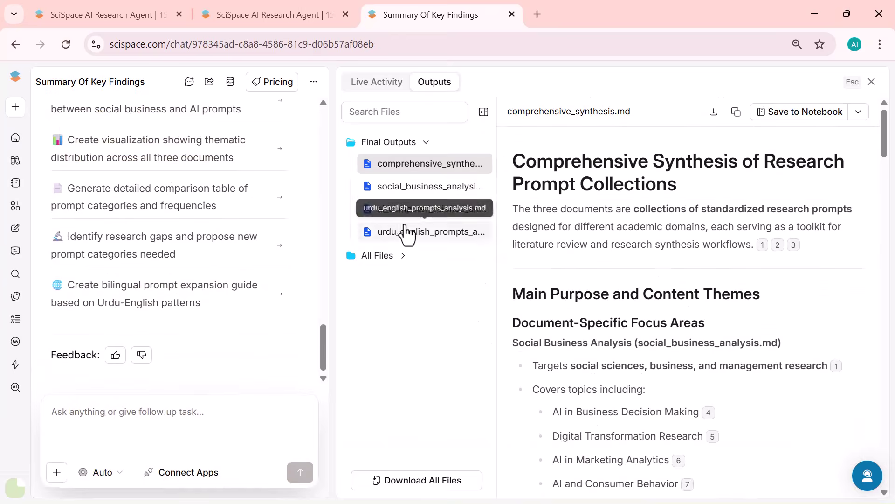
Step: Open the output file social_business_analysis.md and read through it
{"action": "left_click", "coordinate": [422, 188]}
{"action": "scroll", "coordinate": [589, 273], "scroll_direction": "down", "scroll_amount": 1}
{"action": "scroll", "coordinate": [589, 265], "scroll_direction": "down", "scroll_amount": 16}
{"action": "scroll", "coordinate": [588, 265], "scroll_direction": "up", "scroll_amount": 17}
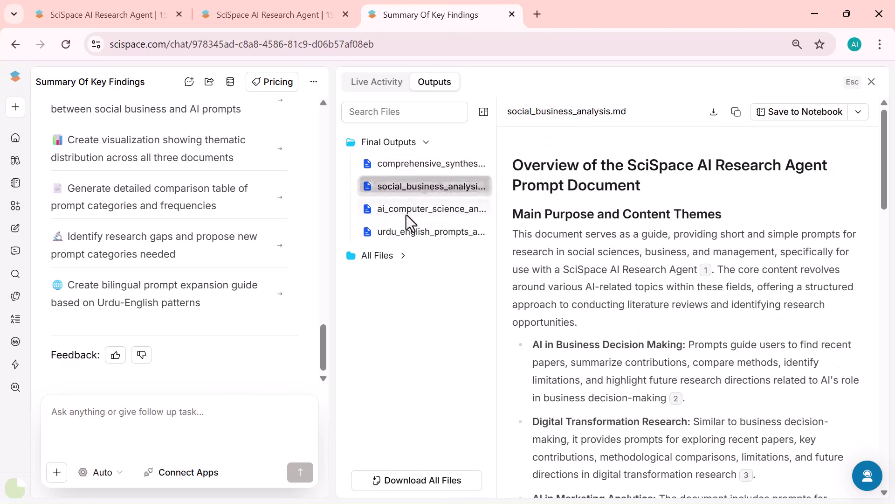
Step: Save the output file comprehensive_synthesis.md to the notebook "Your first notebook"
{"action": "left_click", "coordinate": [405, 164]}
{"action": "left_click", "coordinate": [858, 112]}
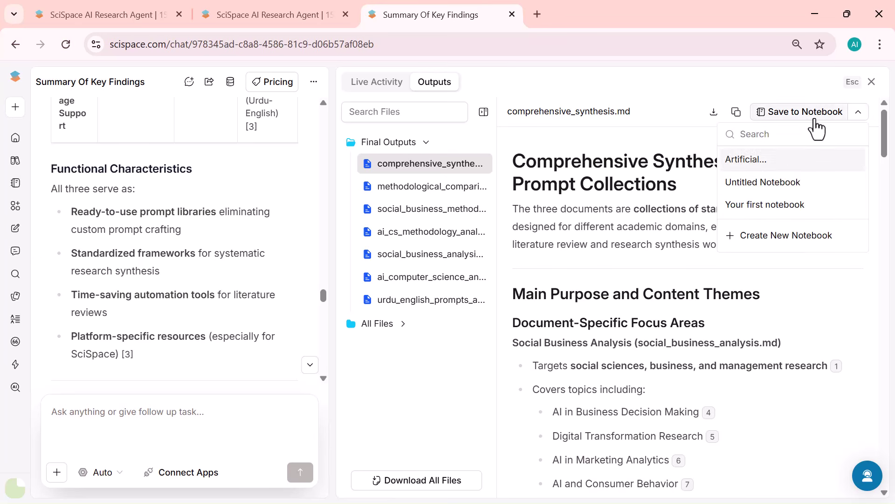
{"action": "left_click", "coordinate": [786, 205]}
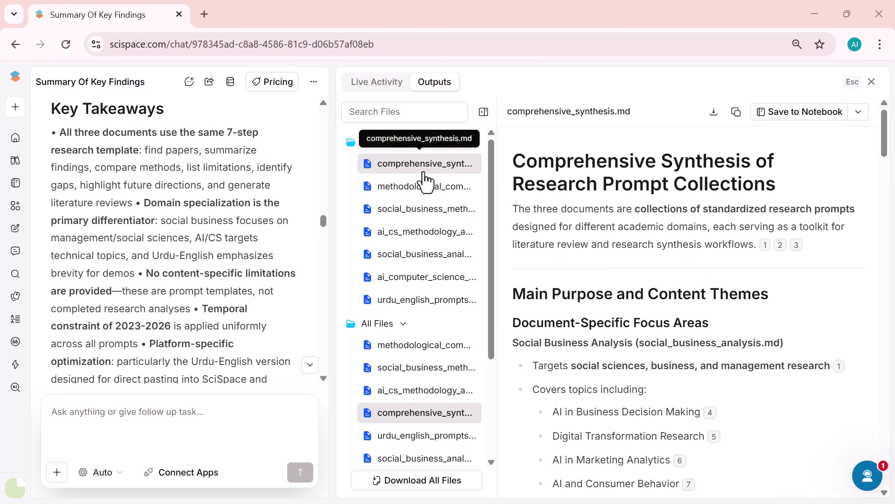
Step: Open methodological_comparison_analysis.md and inspect the source PDF behind citation 2 in its Critical Limitation section
{"action": "left_click", "coordinate": [429, 187]}
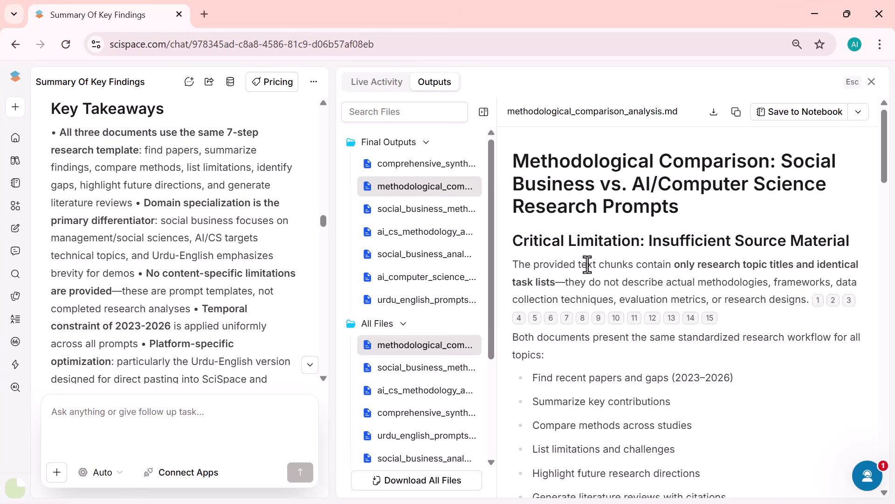
{"action": "mouse_move", "coordinate": [820, 302]}
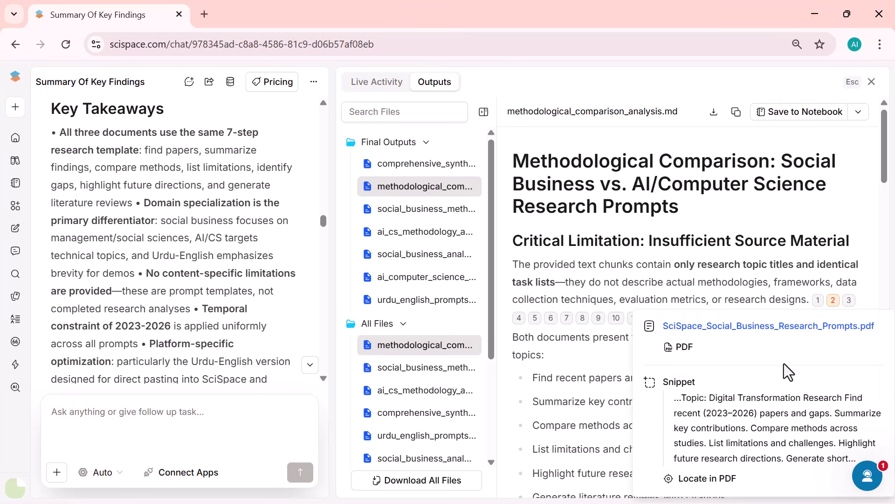
{"action": "left_click", "coordinate": [762, 326]}
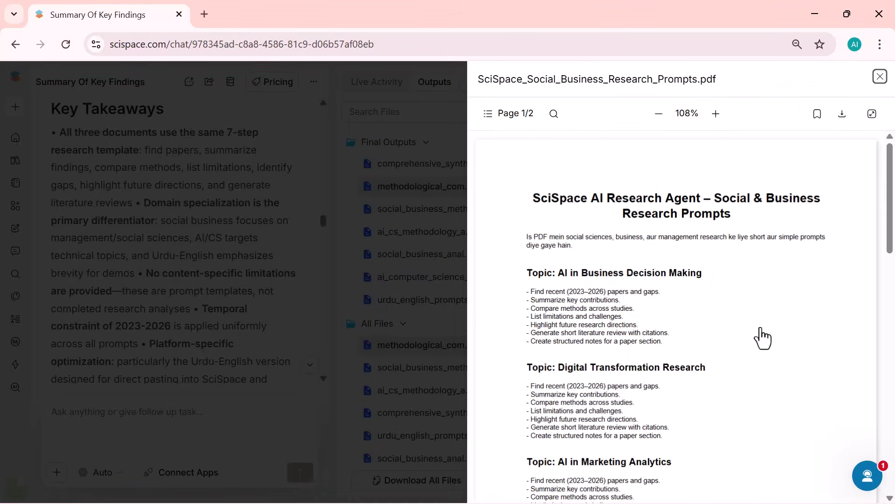
{"action": "scroll", "coordinate": [763, 338], "scroll_direction": "down", "scroll_amount": 20}
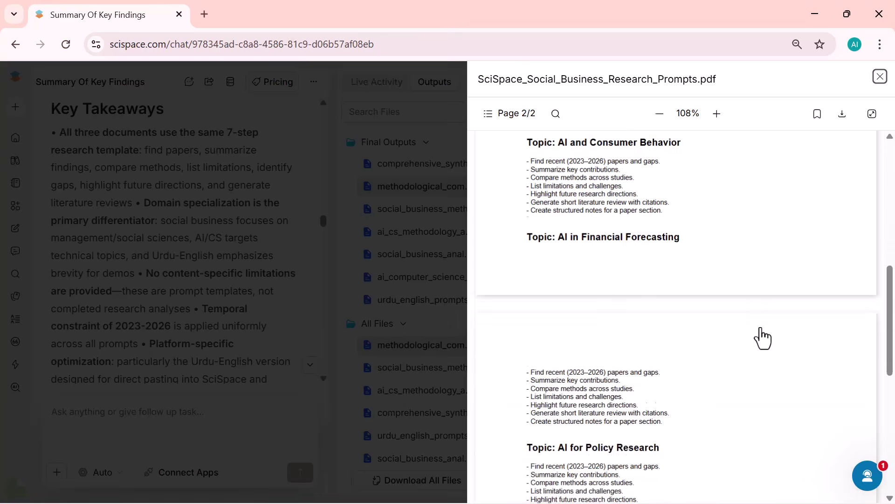
{"action": "scroll", "coordinate": [762, 338], "scroll_direction": "up", "scroll_amount": 15}
{"action": "left_click", "coordinate": [879, 77]}
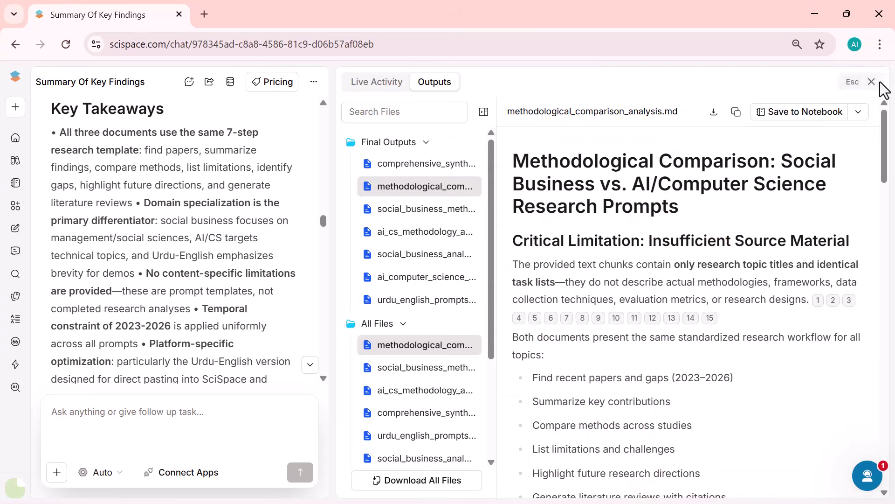
Step: Check citation snippets in the methodology output files and locate the "AI in Marketing Analytics" snippet from social_business_methodology_analysis.md in its source PDF
{"action": "mouse_move", "coordinate": [709, 322]}
{"action": "mouse_move", "coordinate": [634, 317]}
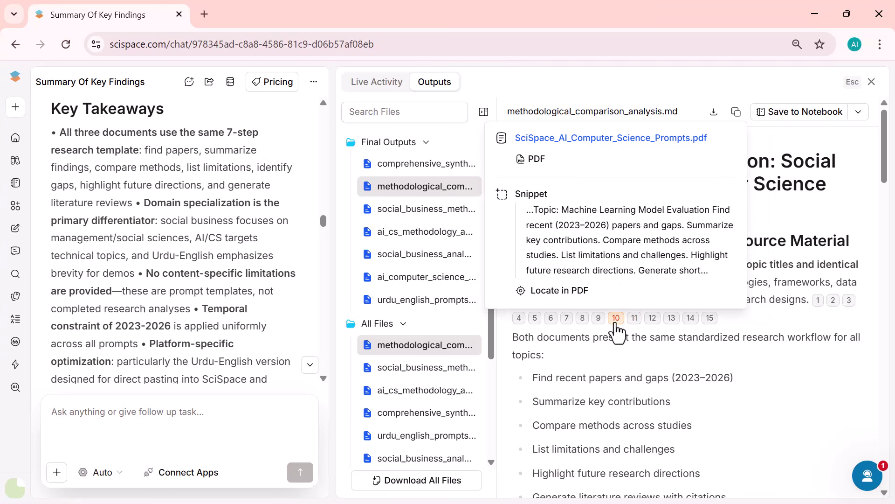
{"action": "left_click", "coordinate": [420, 368]}
{"action": "mouse_move", "coordinate": [522, 343]}
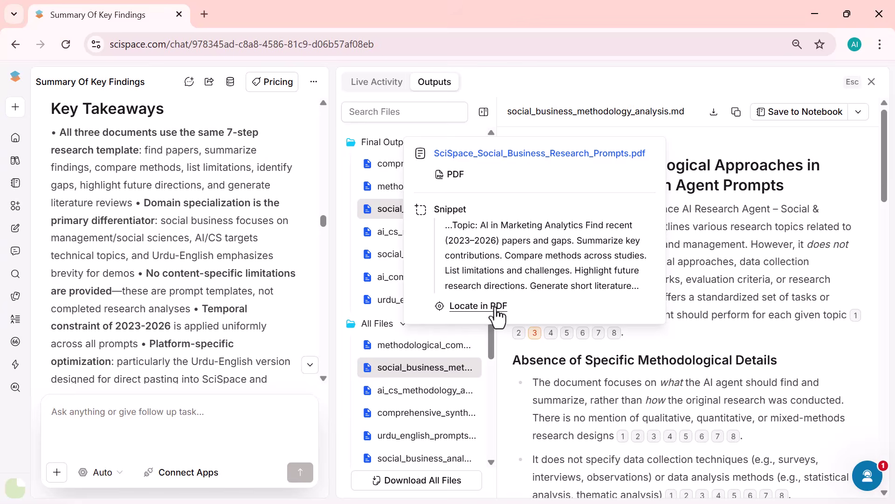
{"action": "left_click", "coordinate": [478, 305]}
{"action": "left_click", "coordinate": [436, 235]}
{"action": "mouse_move", "coordinate": [535, 332]}
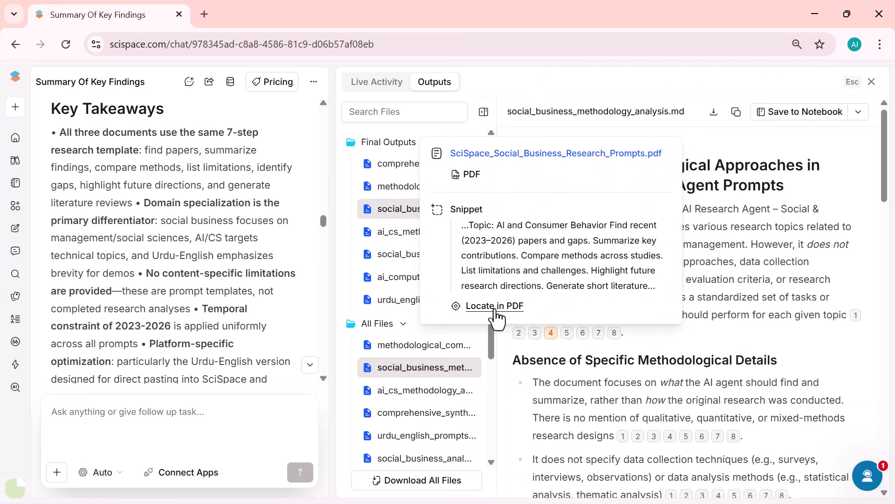
{"action": "left_click", "coordinate": [513, 309]}
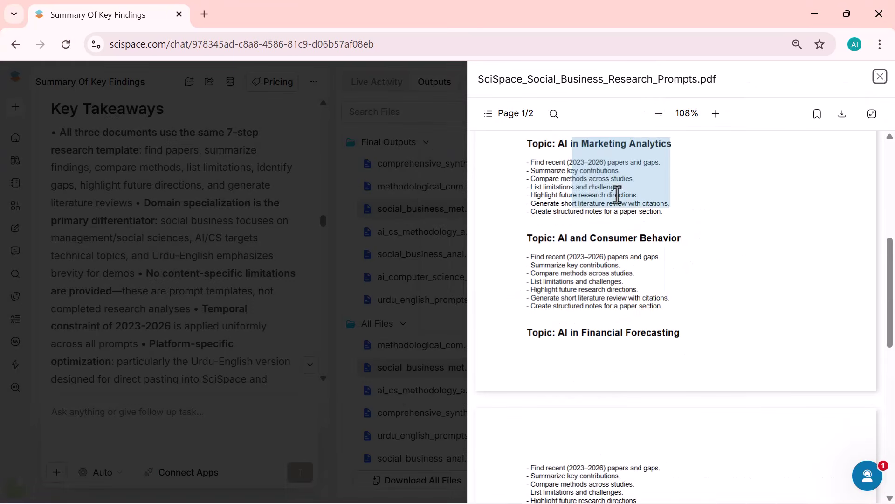
{"action": "left_click", "coordinate": [618, 194]}
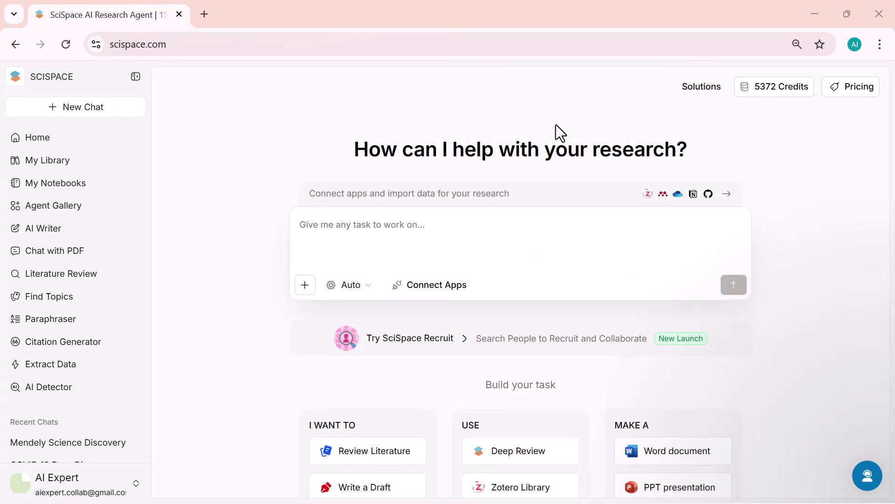
Step: Open the list of connectable apps and start connecting the Mendeley library
{"action": "left_click", "coordinate": [423, 295]}
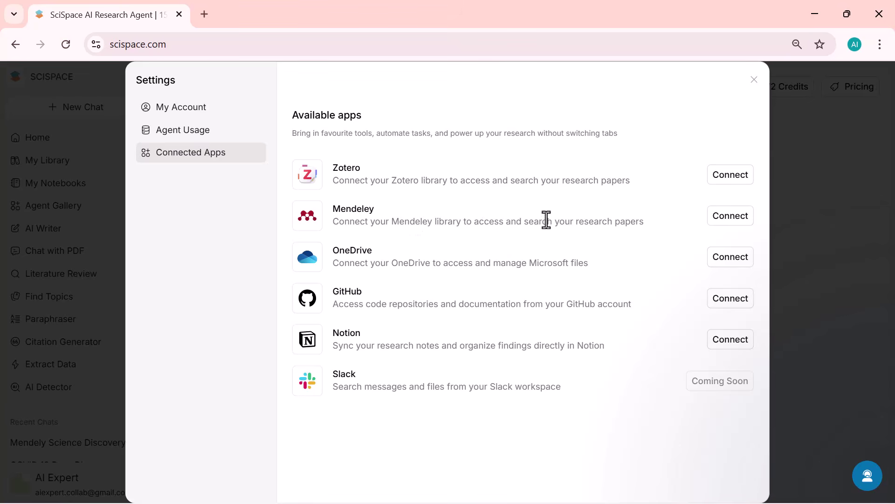
{"action": "left_click", "coordinate": [730, 215]}
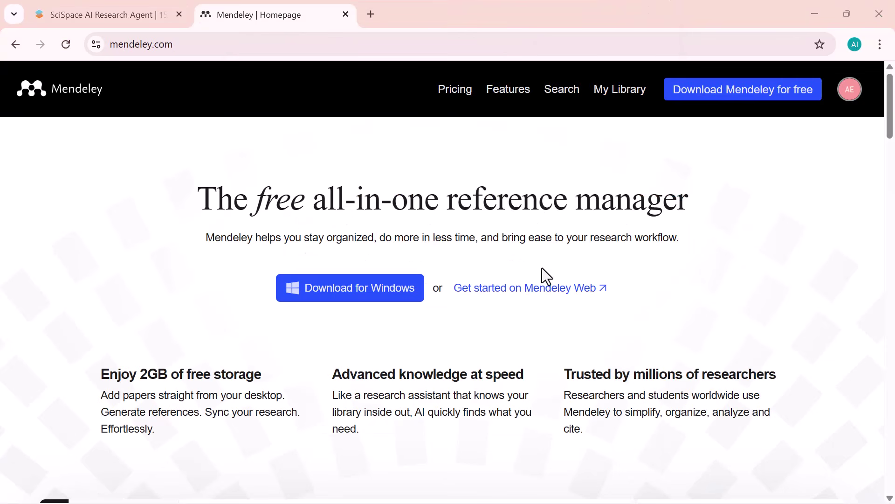
Step: Look through the feature sections of the Mendeley homepage and close the page
{"action": "scroll", "coordinate": [542, 268], "scroll_direction": "down", "scroll_amount": 6}
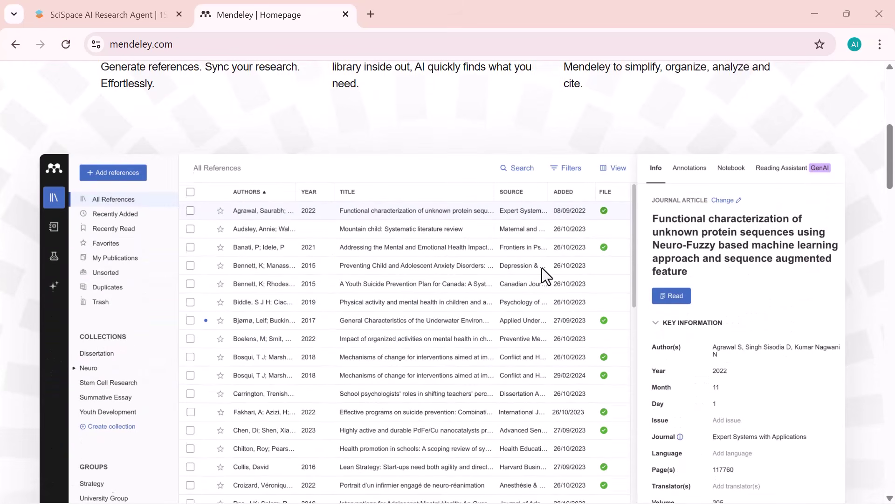
{"action": "scroll", "coordinate": [542, 267], "scroll_direction": "down", "scroll_amount": 1}
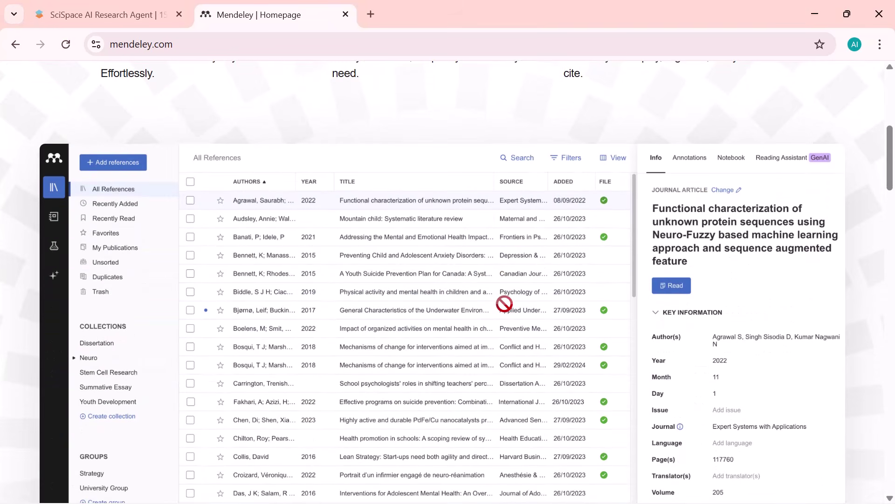
{"action": "scroll", "coordinate": [504, 302], "scroll_direction": "down", "scroll_amount": 4}
{"action": "scroll", "coordinate": [504, 303], "scroll_direction": "down", "scroll_amount": 8}
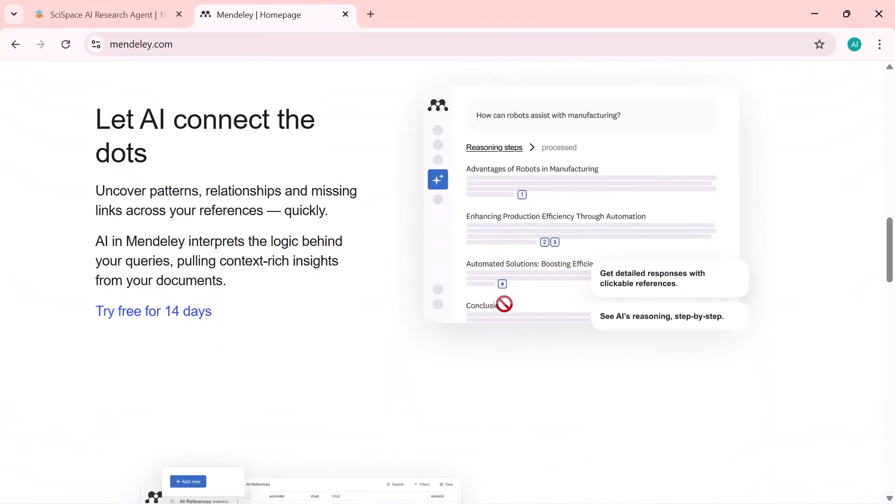
{"action": "scroll", "coordinate": [504, 304], "scroll_direction": "down", "scroll_amount": 6}
{"action": "key", "text": "ctrl+w"}
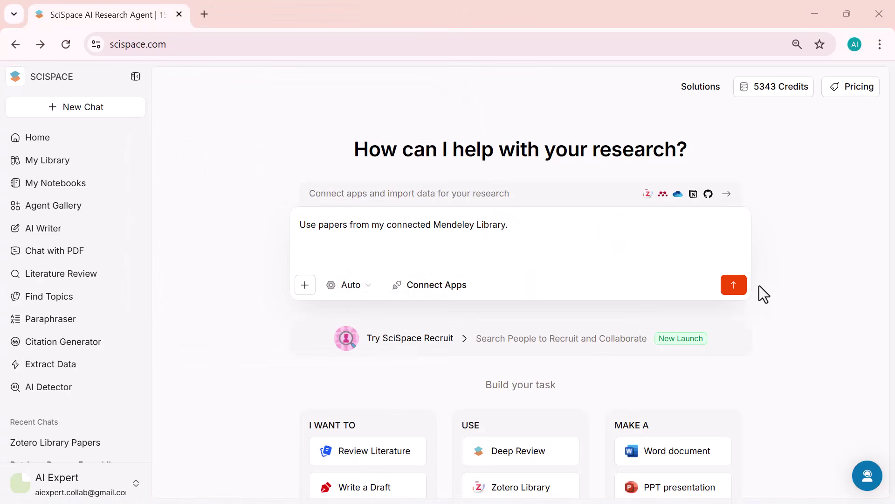
Step: Submit the prompt "Use papers from my connected Mendeley Library." and send the agent's suggestion "Create a summary or literature review" as a follow-up
{"action": "left_click", "coordinate": [735, 285]}
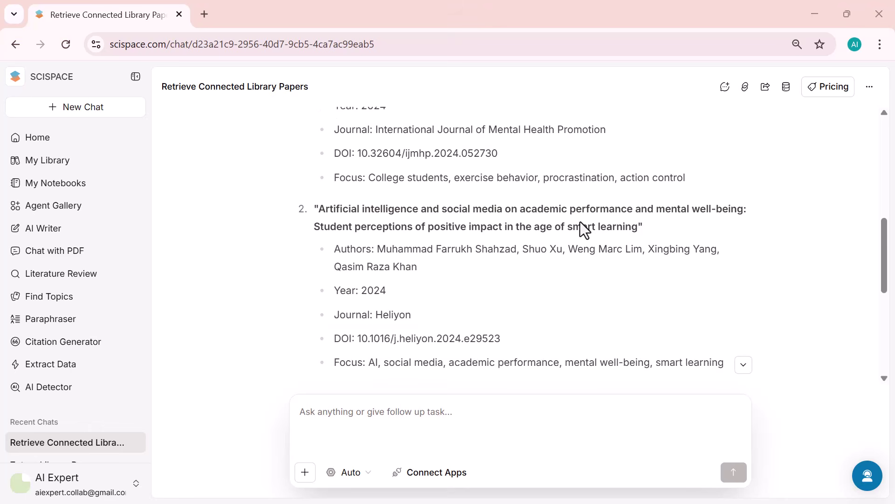
{"action": "left_click_drag", "start_coordinate": [500, 222], "coordinate": [306, 222]}
{"action": "key", "text": "ctrl+c"}
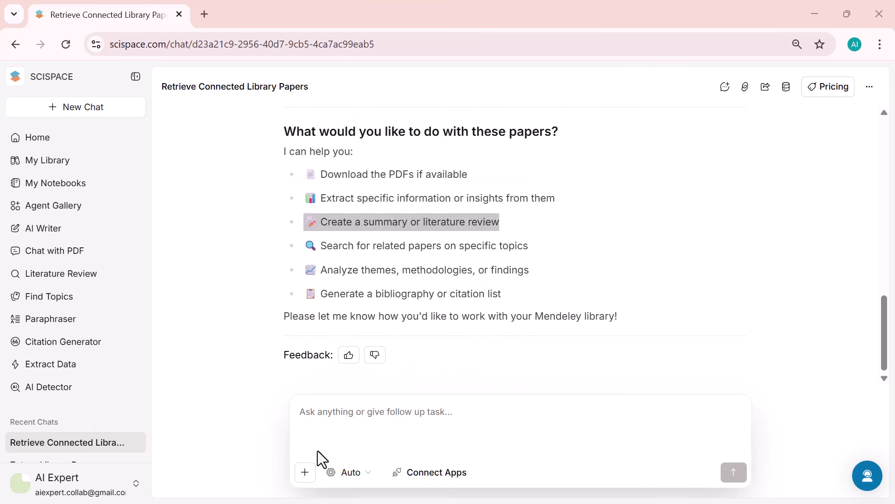
{"action": "left_click", "coordinate": [347, 429]}
{"action": "key", "text": "ctrl+v"}
{"action": "key", "text": "Return"}
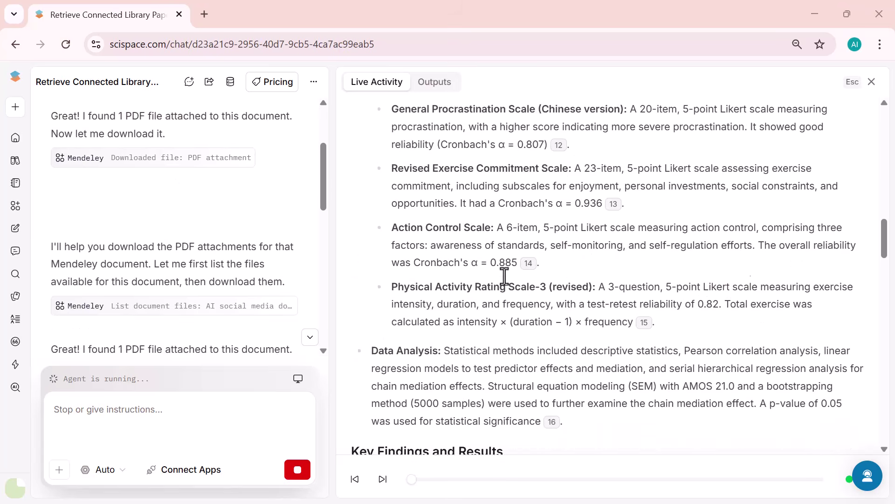
Step: Read through the source PDF on procrastination and physical exercise among college students, and close it
{"action": "mouse_move", "coordinate": [605, 251]}
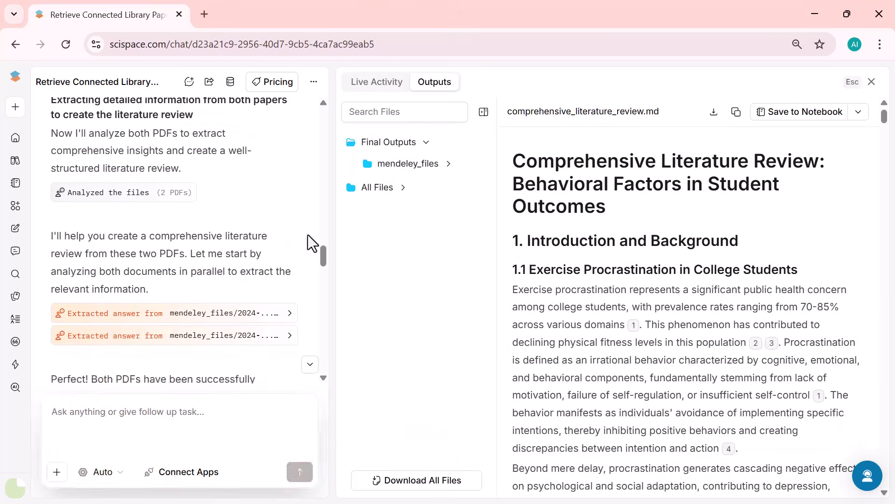
{"action": "mouse_move", "coordinate": [488, 268]}
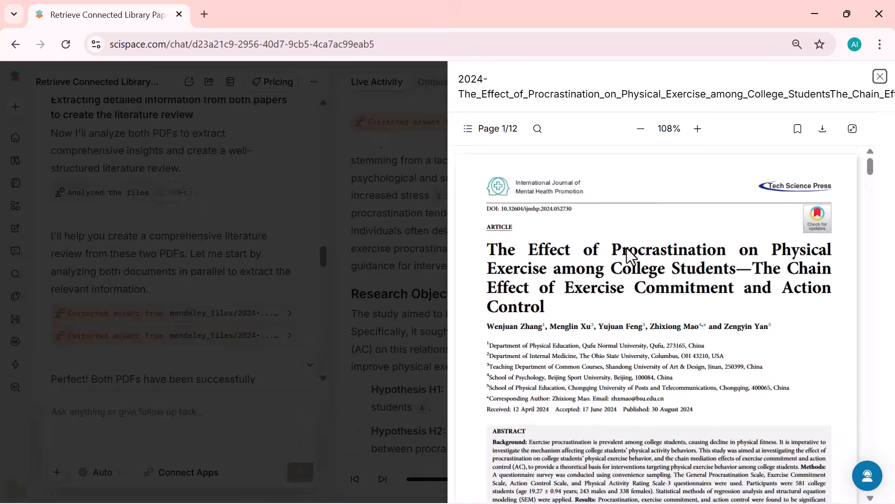
{"action": "scroll", "coordinate": [626, 248], "scroll_direction": "down", "scroll_amount": 10}
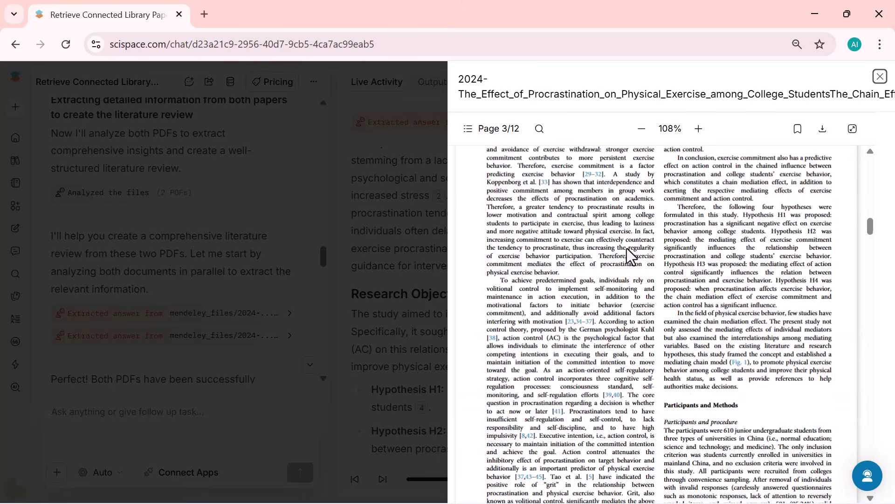
{"action": "scroll", "coordinate": [626, 249], "scroll_direction": "down", "scroll_amount": 15}
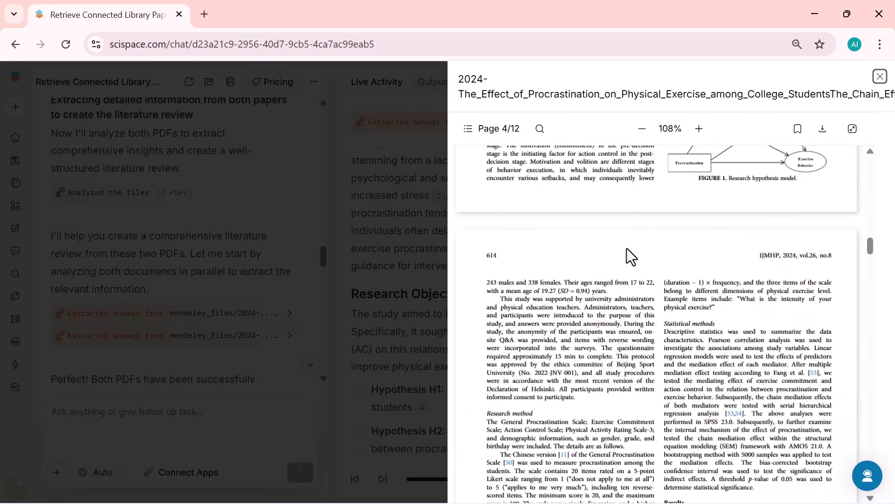
{"action": "scroll", "coordinate": [627, 248], "scroll_direction": "down", "scroll_amount": 10}
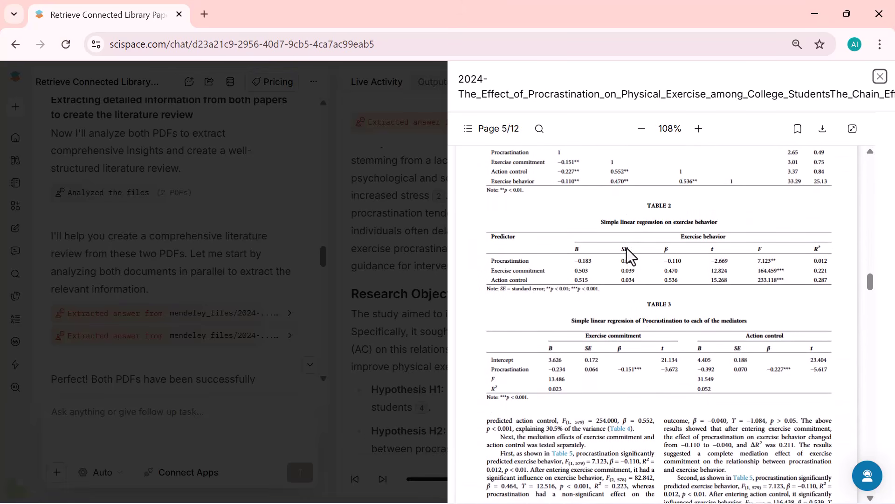
{"action": "scroll", "coordinate": [626, 248], "scroll_direction": "down", "scroll_amount": 3}
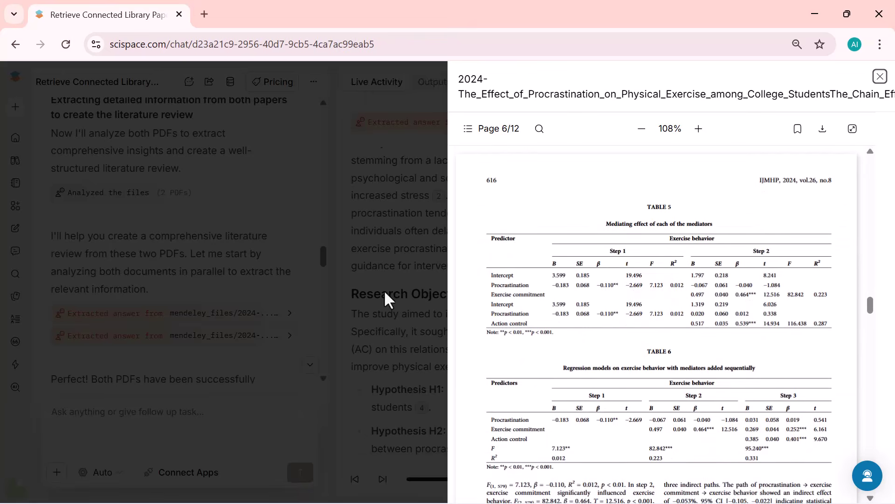
{"action": "left_click", "coordinate": [359, 286]}
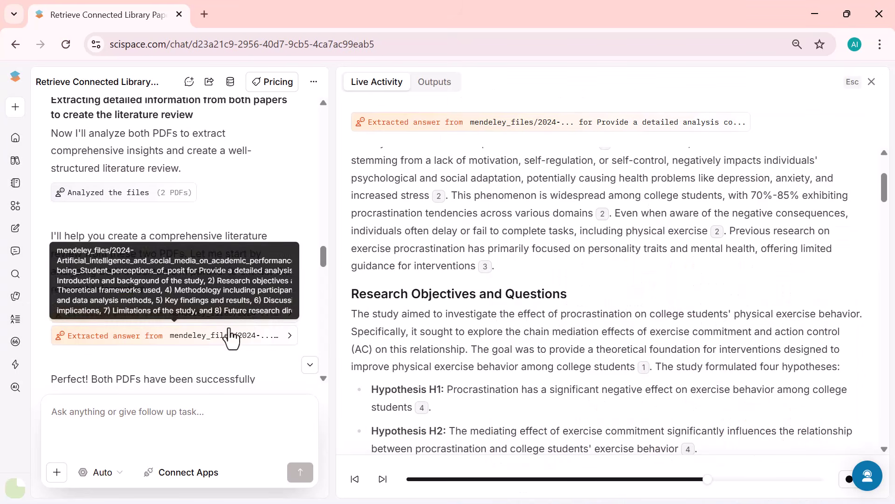
Step: Review the extracted analysis down to its Methodology section and locate the Action Control Scale snippet of citation 14 in the source PDF
{"action": "scroll", "coordinate": [273, 326], "scroll_direction": "down", "scroll_amount": 4}
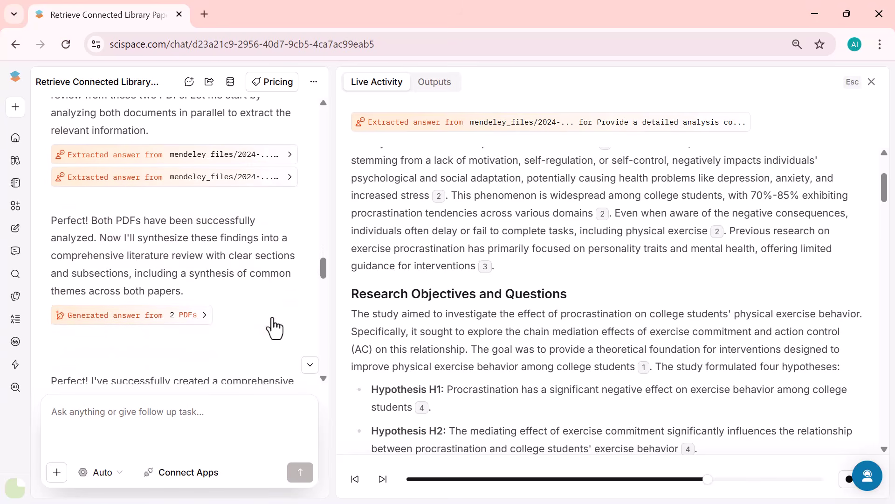
{"action": "scroll", "coordinate": [405, 310], "scroll_direction": "down", "scroll_amount": 6}
{"action": "scroll", "coordinate": [405, 311], "scroll_direction": "down", "scroll_amount": 8}
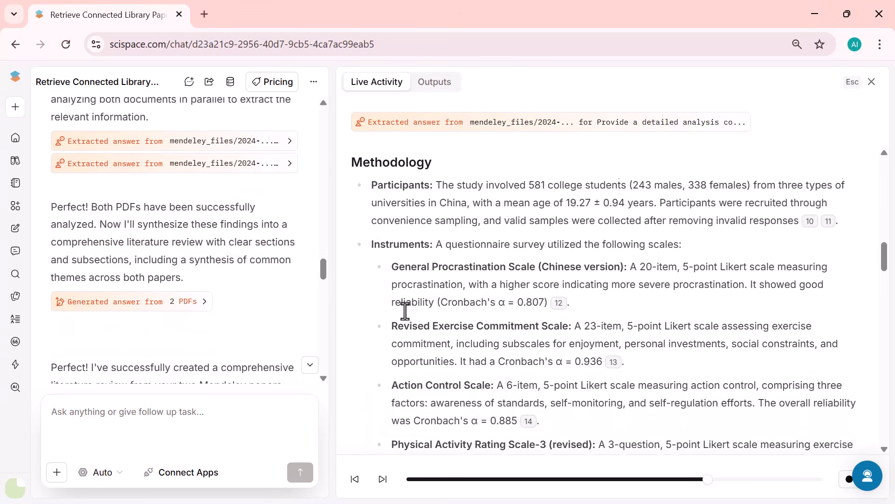
{"action": "mouse_move", "coordinate": [530, 422]}
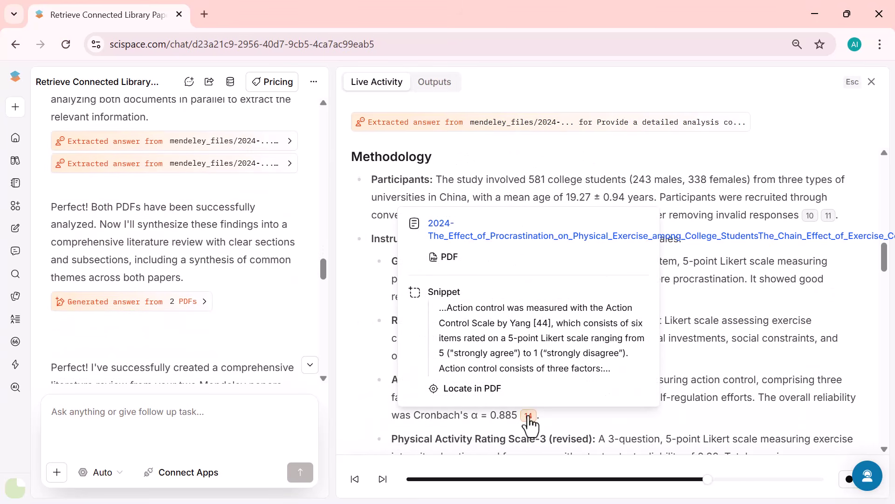
{"action": "left_click", "coordinate": [464, 390]}
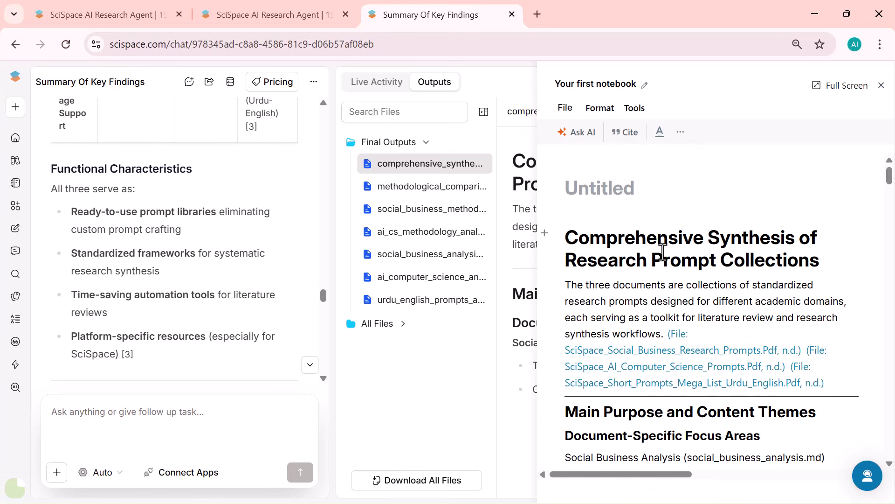
Step: Read through the saved Comprehensive Synthesis of Research Prompt Collections in the notebook "Your first notebook" and return to its beginning
{"action": "scroll", "coordinate": [663, 252], "scroll_direction": "down", "scroll_amount": 10}
{"action": "scroll", "coordinate": [663, 252], "scroll_direction": "down", "scroll_amount": 10}
{"action": "scroll", "coordinate": [662, 252], "scroll_direction": "down", "scroll_amount": 10}
{"action": "scroll", "coordinate": [662, 252], "scroll_direction": "down", "scroll_amount": 10}
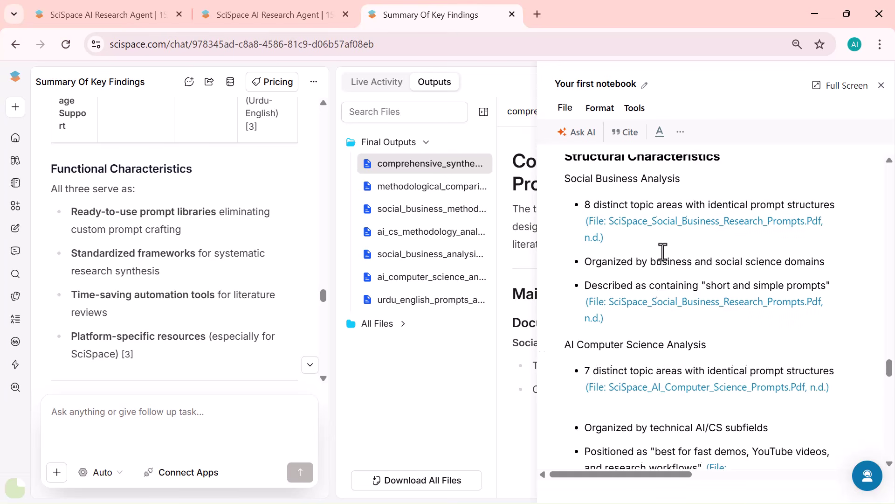
{"action": "scroll", "coordinate": [662, 252], "scroll_direction": "right", "scroll_amount": 9}
{"action": "scroll", "coordinate": [662, 252], "scroll_direction": "up", "scroll_amount": 12}
{"action": "scroll", "coordinate": [663, 252], "scroll_direction": "left", "scroll_amount": 9}
{"action": "scroll", "coordinate": [662, 252], "scroll_direction": "up", "scroll_amount": 15}
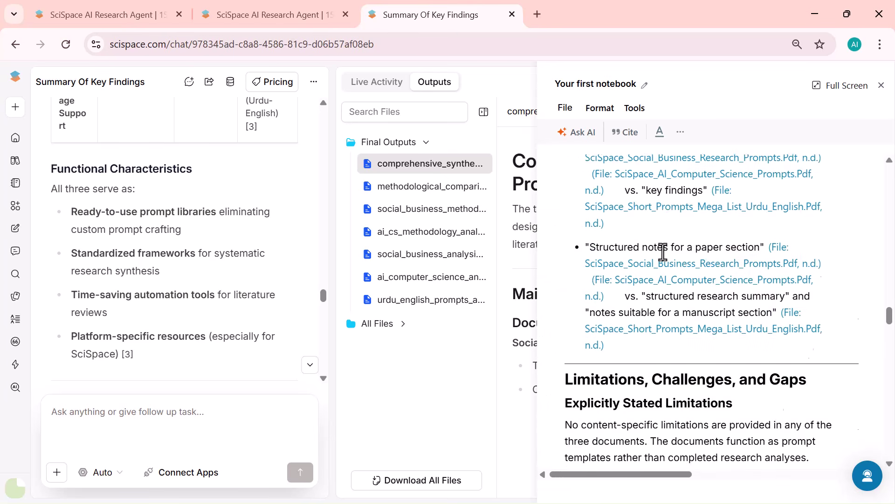
{"action": "scroll", "coordinate": [662, 251], "scroll_direction": "up", "scroll_amount": 10}
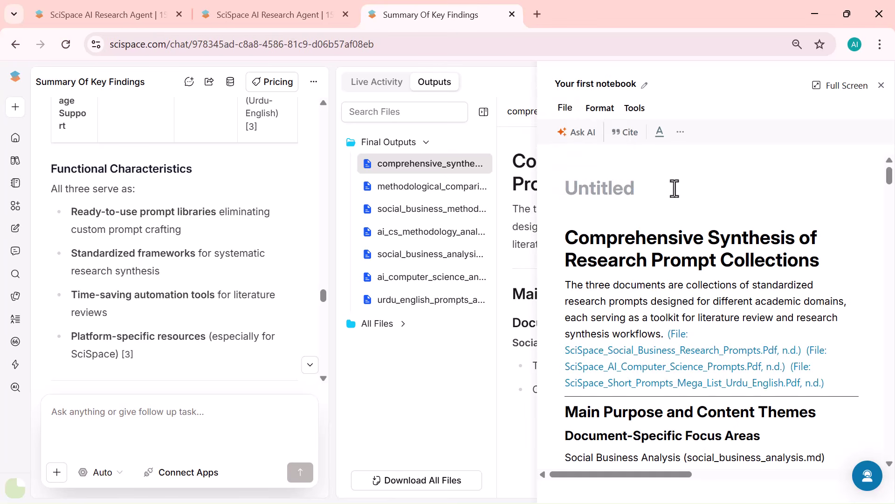
Step: Check the notebook's additional formatting options and open its name for editing
{"action": "left_click", "coordinate": [681, 131]}
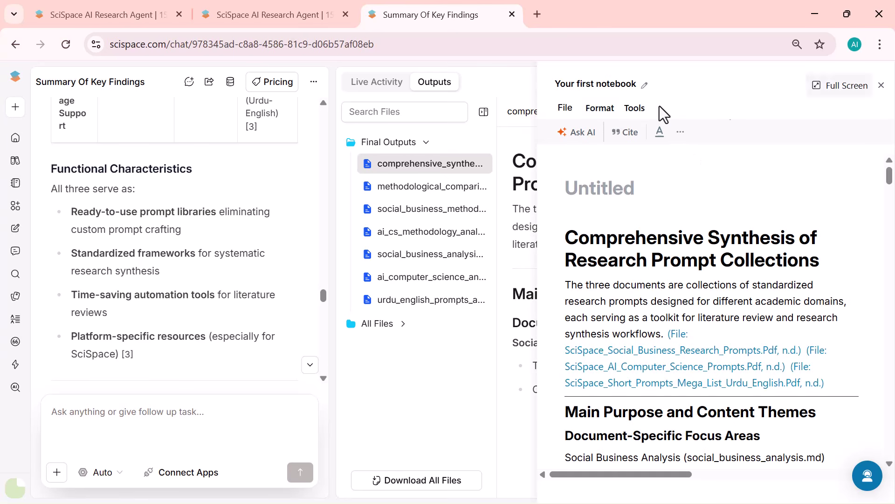
{"action": "left_click", "coordinate": [643, 87]}
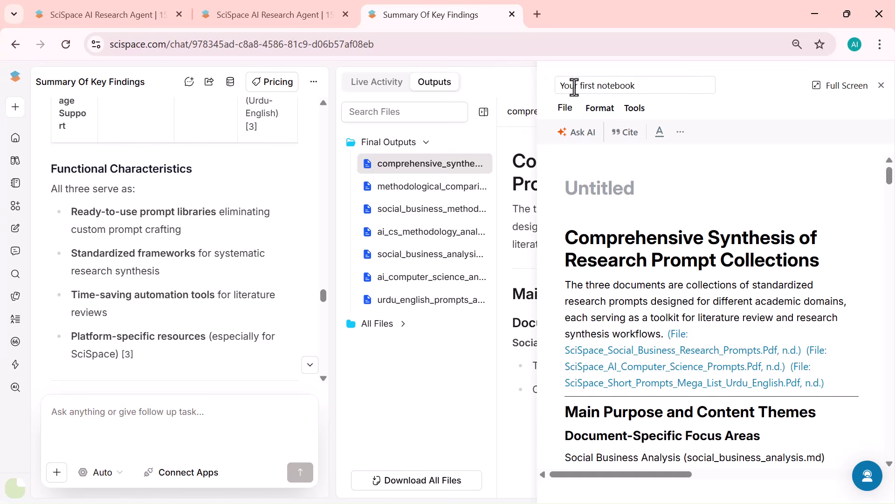
{"action": "left_click", "coordinate": [691, 107]}
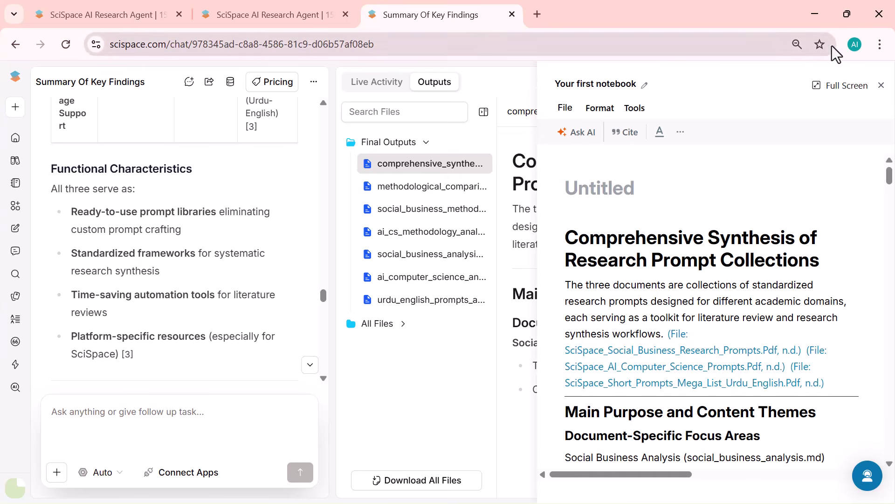
Step: Close the notebook and open the download format options for comprehensive_synthesis.md
{"action": "left_click", "coordinate": [881, 86]}
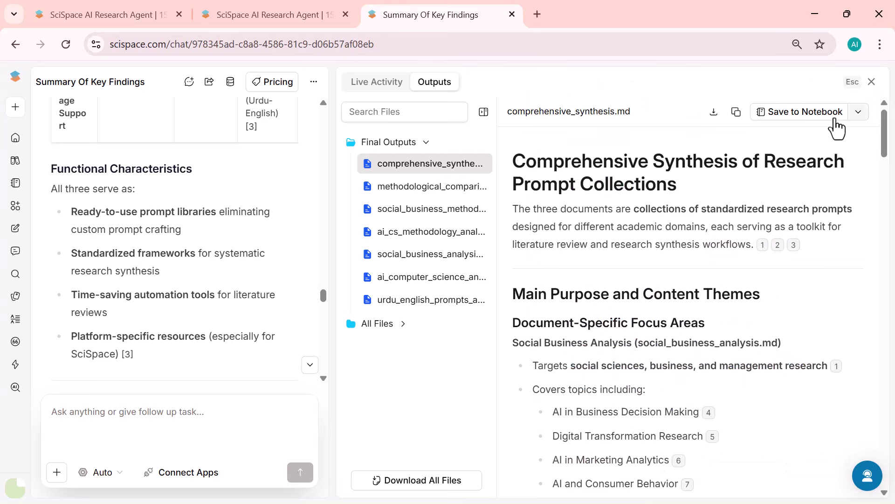
{"action": "left_click", "coordinate": [714, 114]}
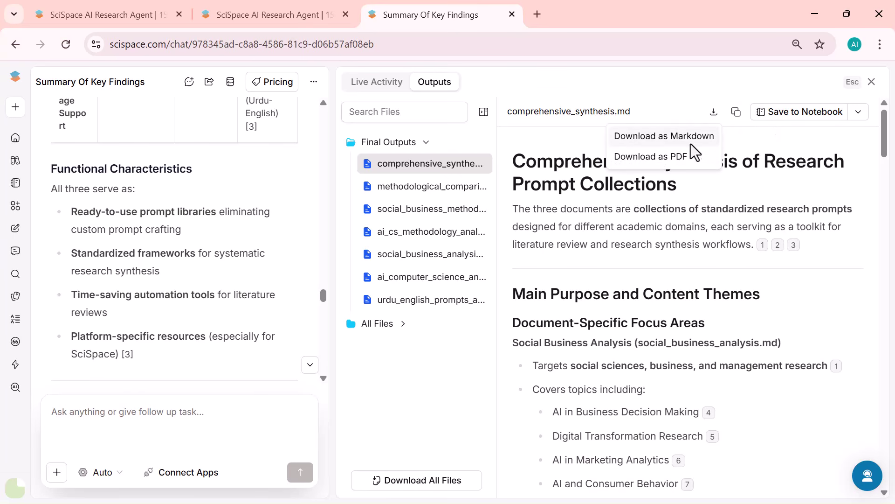